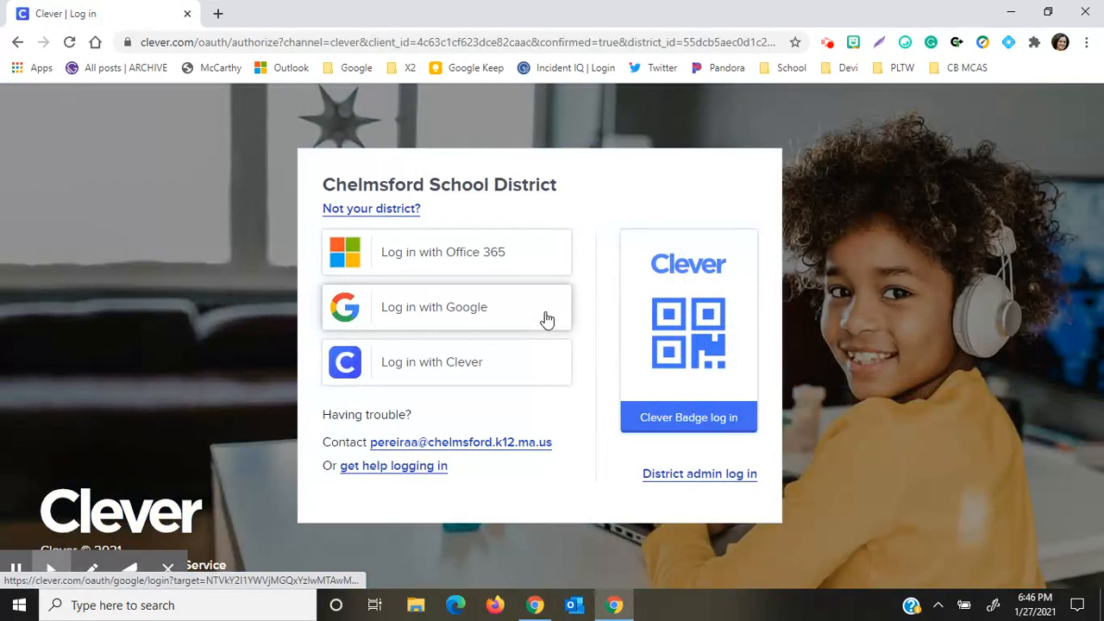
Step: Log in to Clever with Google, launch BrainPOP, and go from its teacher dashboard to the Quiz Mixer
click(462, 328)
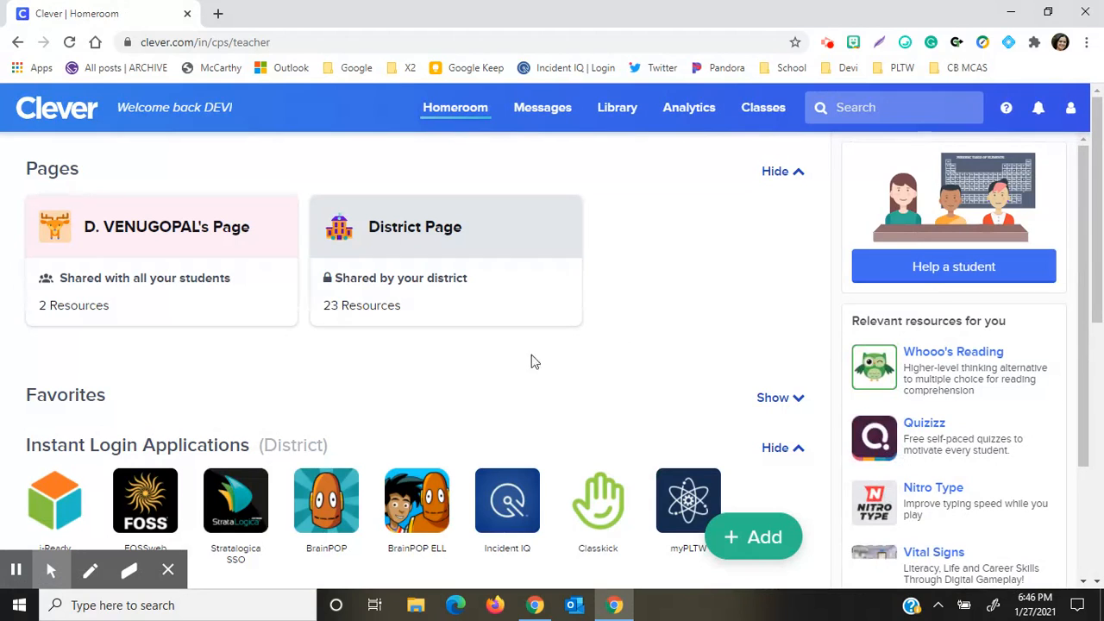
click(331, 506)
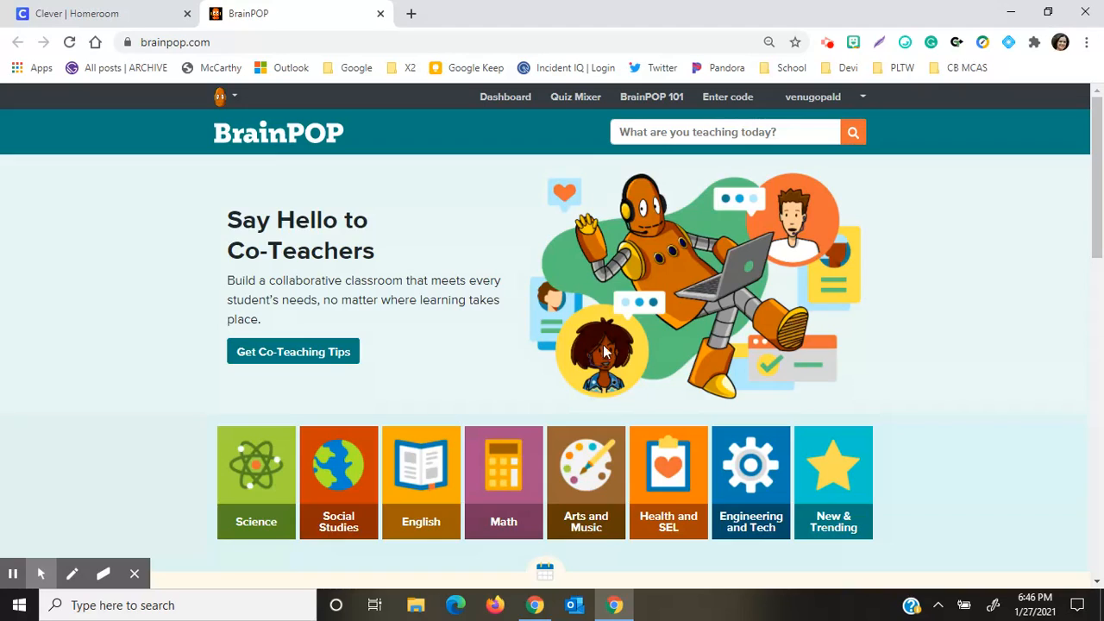
click(576, 101)
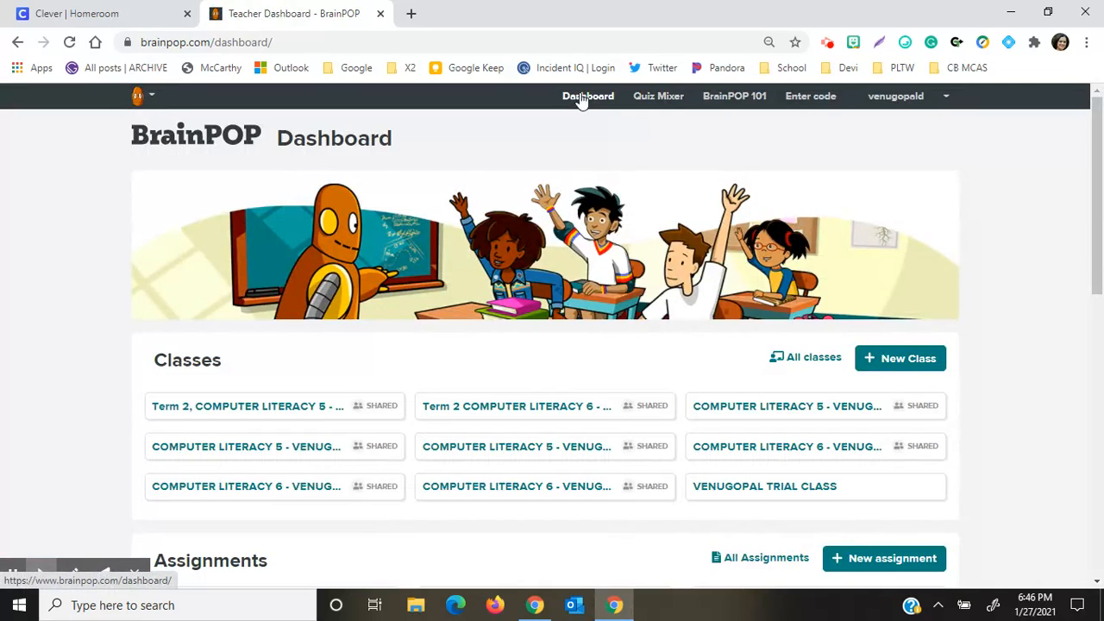
click(664, 102)
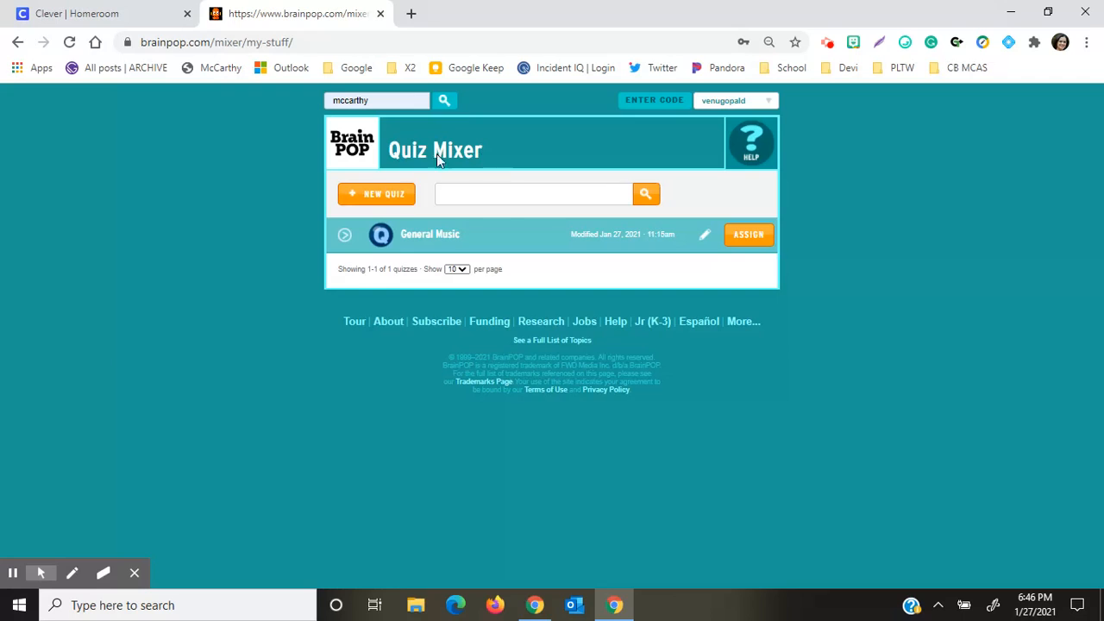
Step: Create a new quiz titled "Internet Safety" about "Internet Safety and Privacy of Personal Information"
click(384, 198)
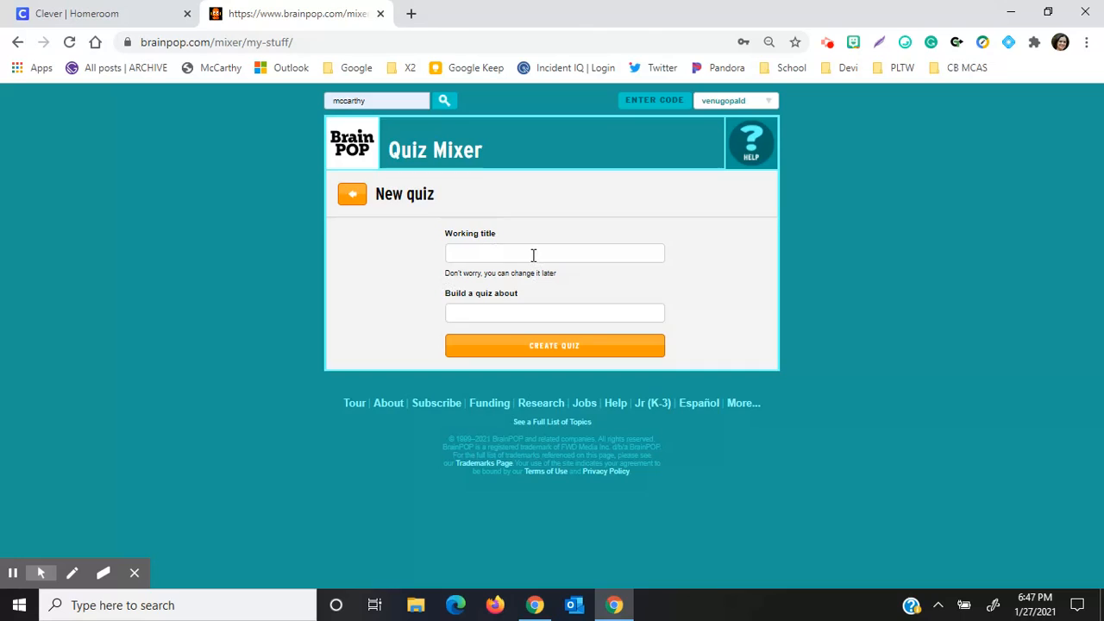
text(nternet Safety)
click(500, 312)
text(Internet Saf)
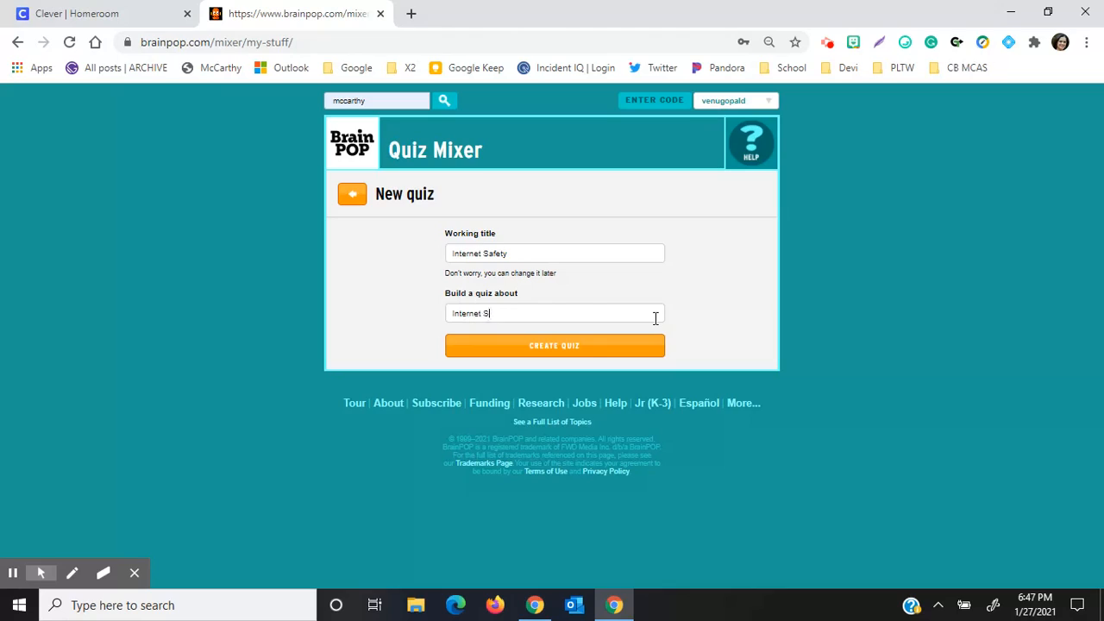
text(ety and Privay of Personal Information)
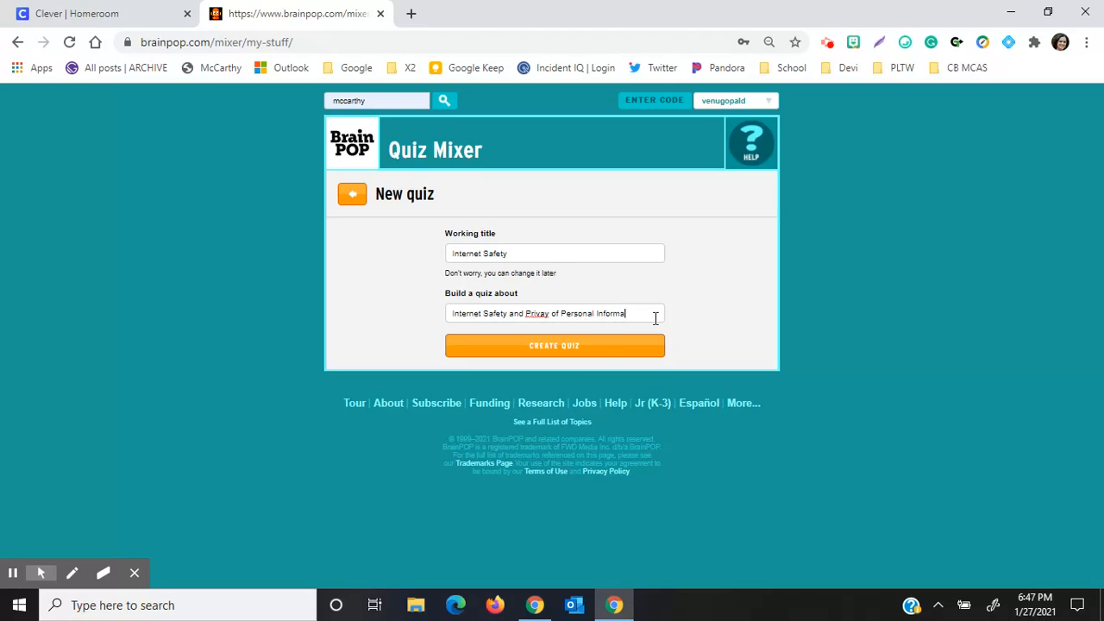
click(545, 313)
text(c)
click(580, 352)
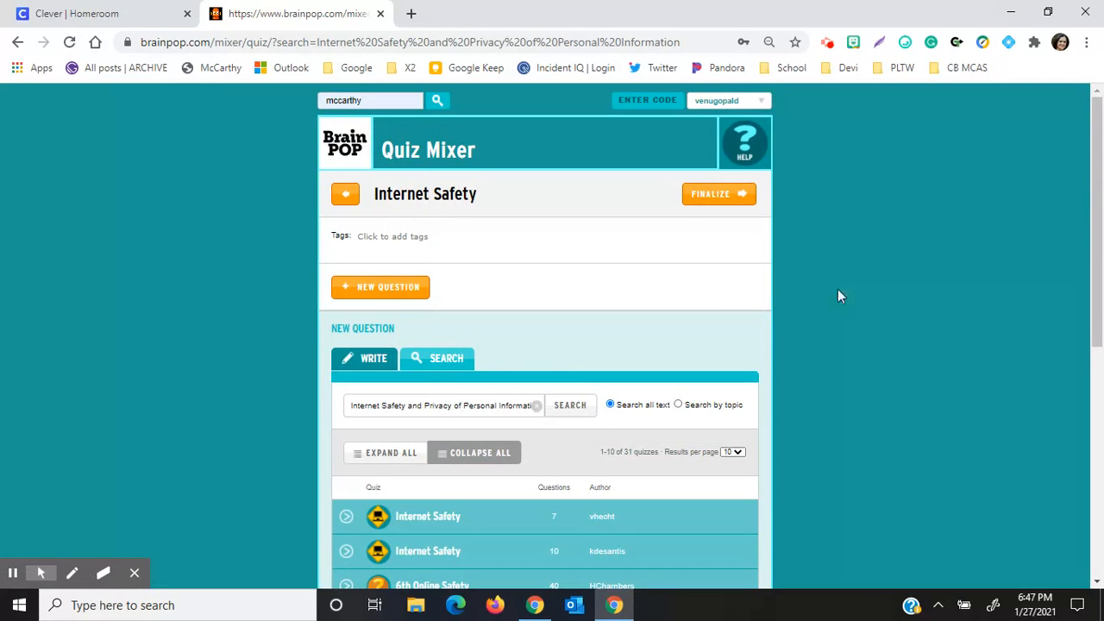
Step: Add the true-or-false question about students posting their first and last names from the 7-question Internet Safety quiz, and collapse that quiz
scroll(826, 299, down, 3)
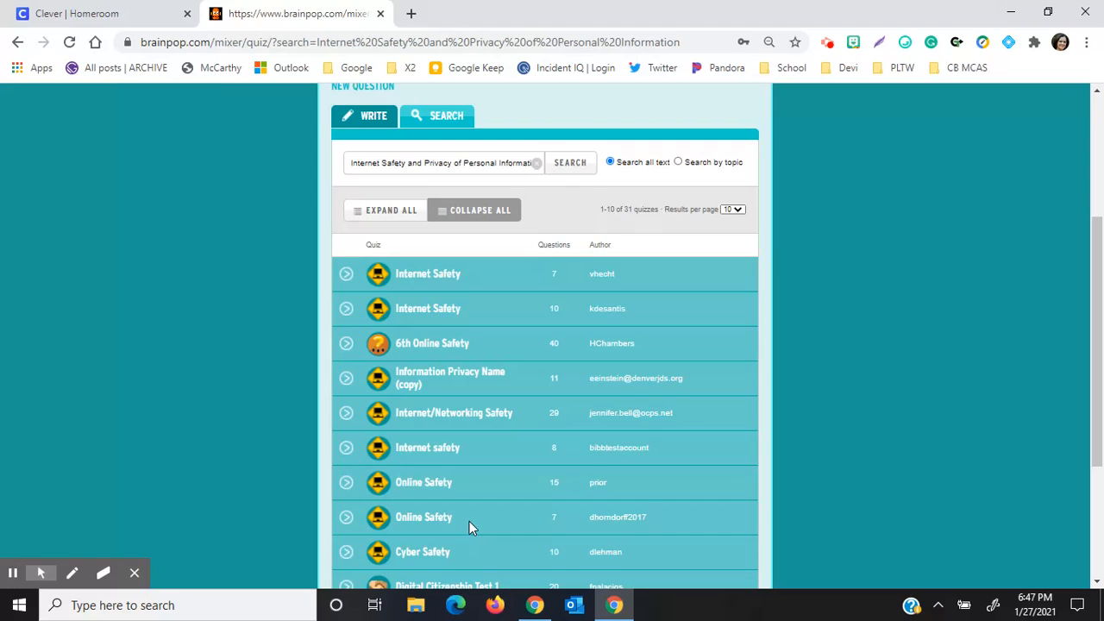
scroll(470, 525, down, 1)
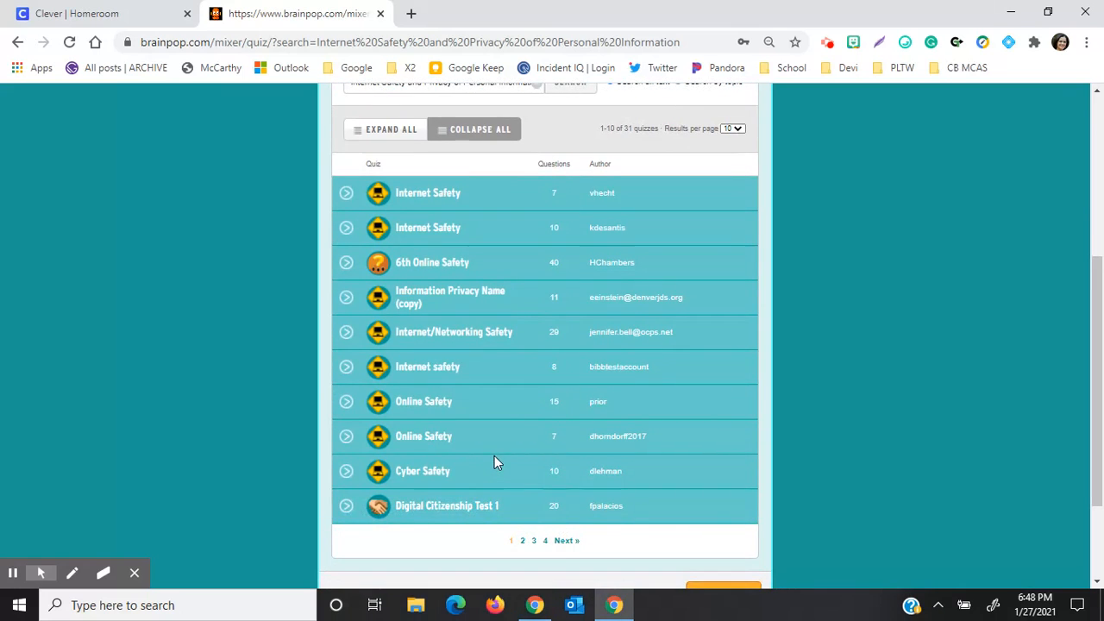
scroll(494, 457, up, 3)
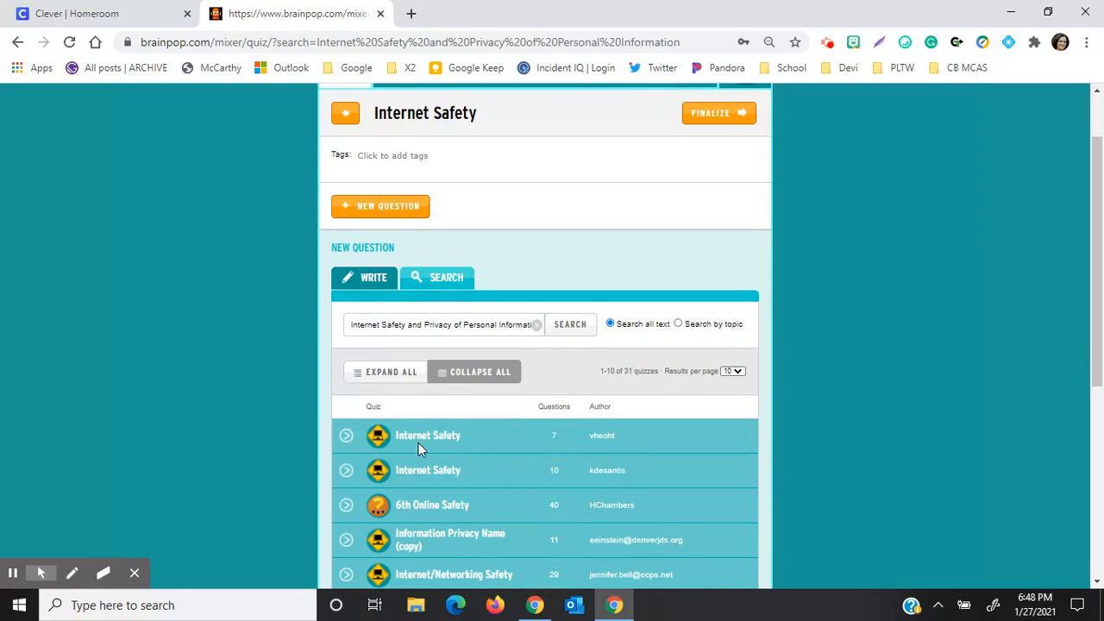
click(346, 437)
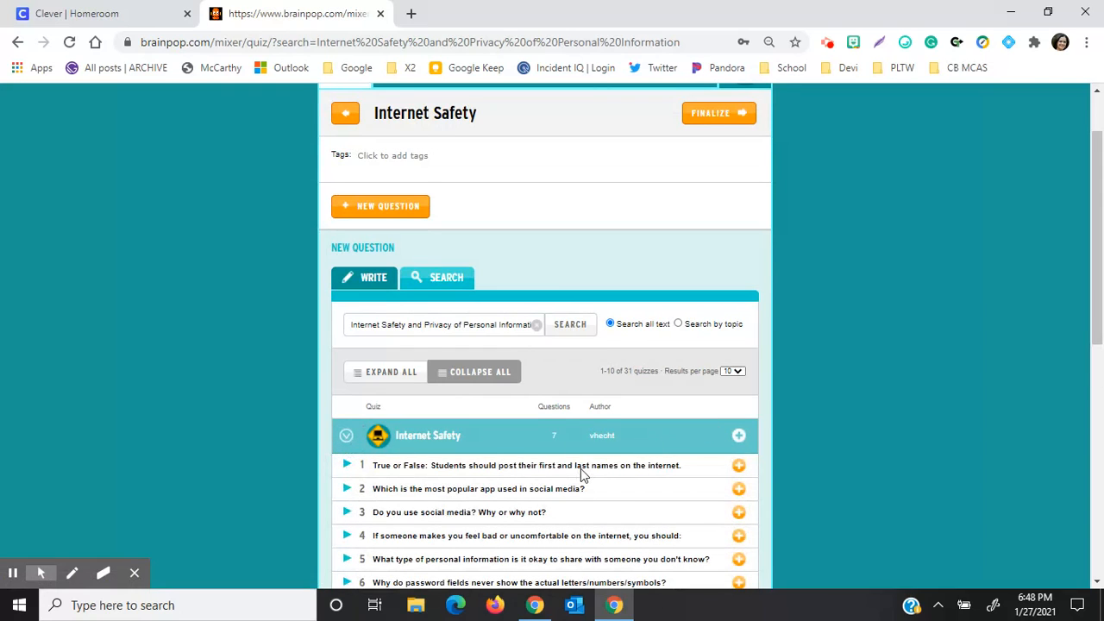
scroll(581, 470, down, 2)
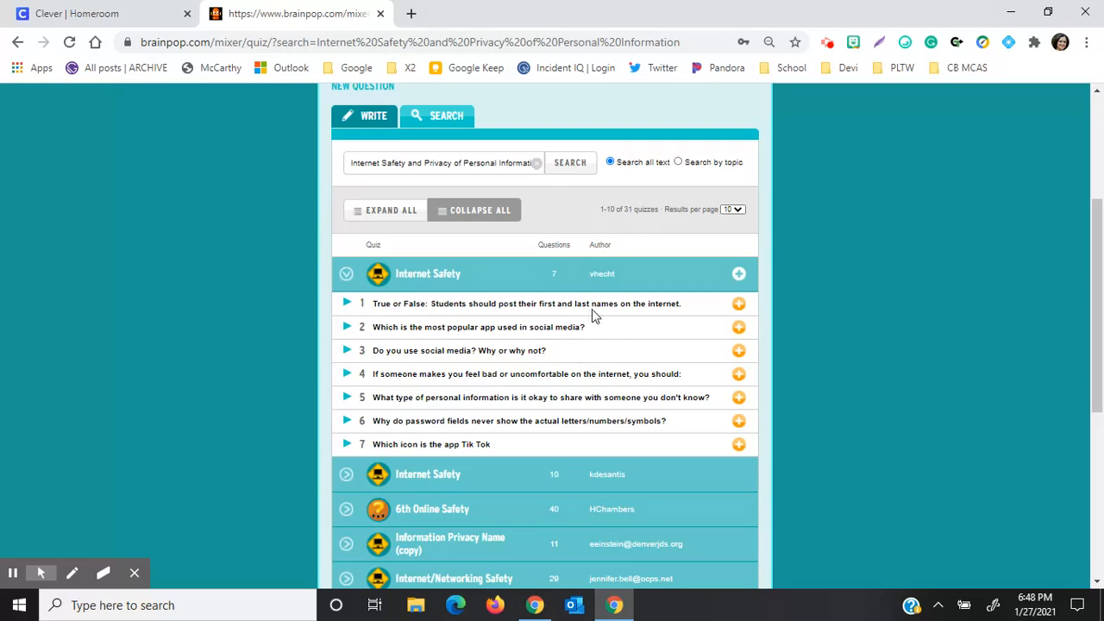
click(740, 308)
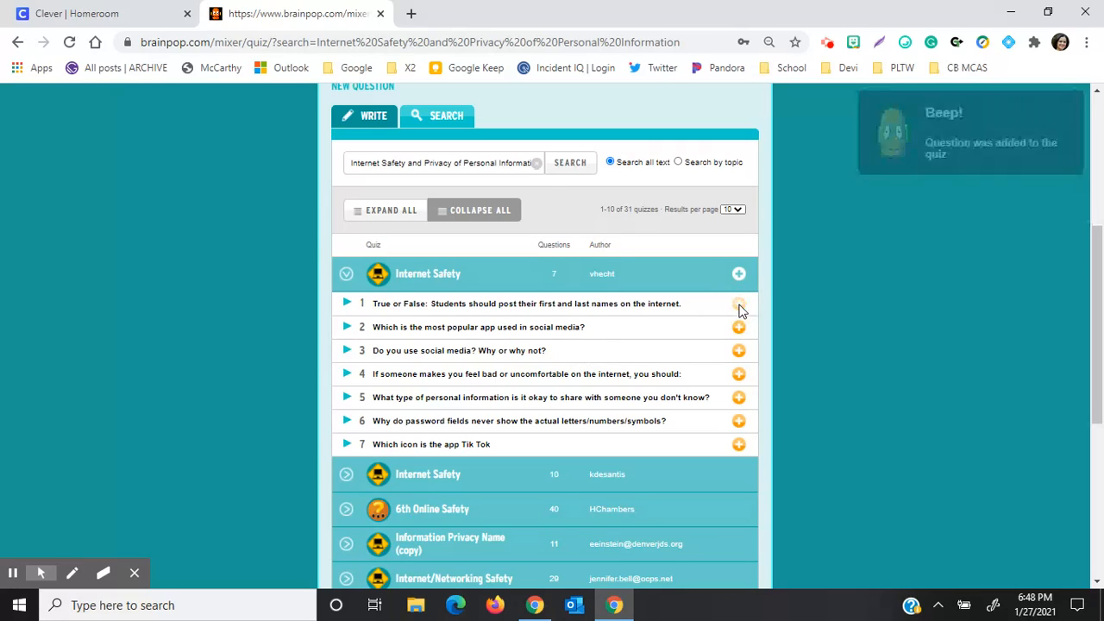
scroll(827, 356, up, 3)
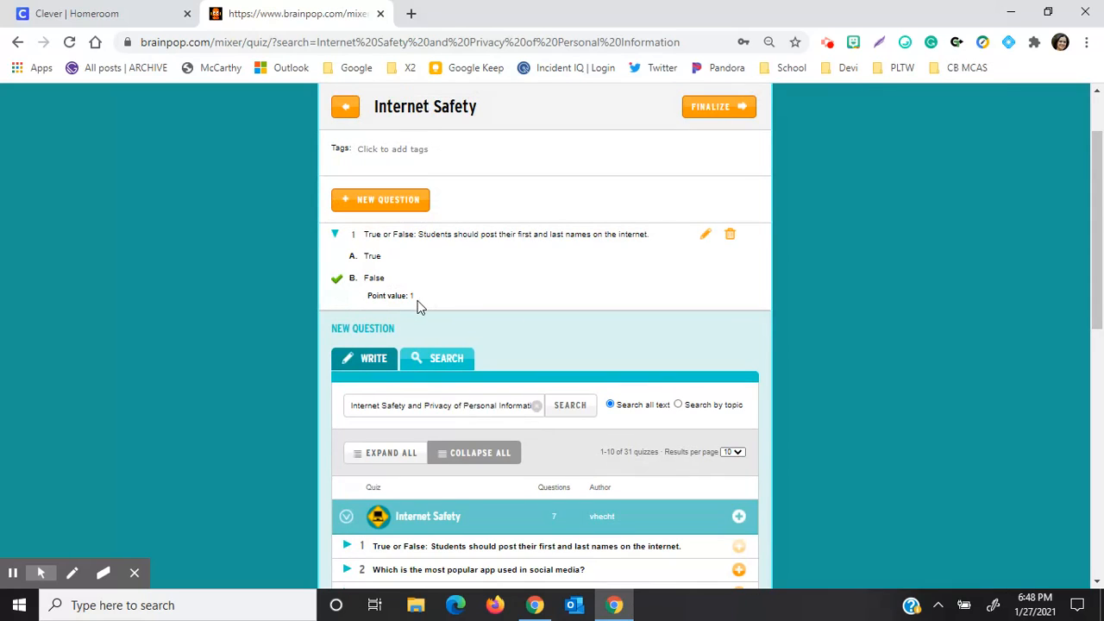
scroll(629, 439, down, 2)
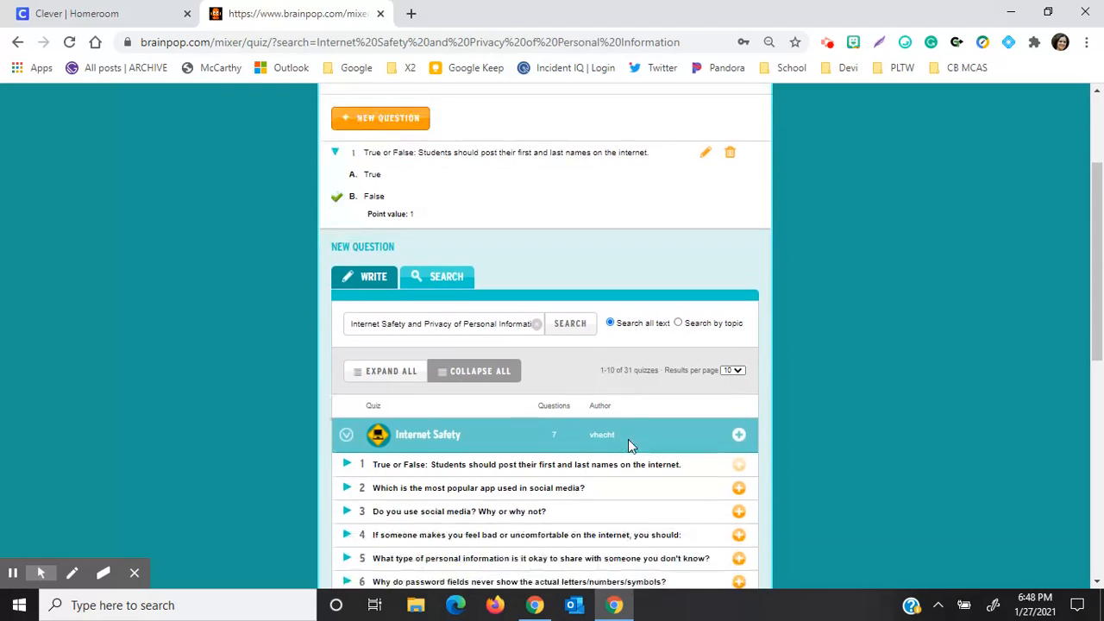
click(346, 355)
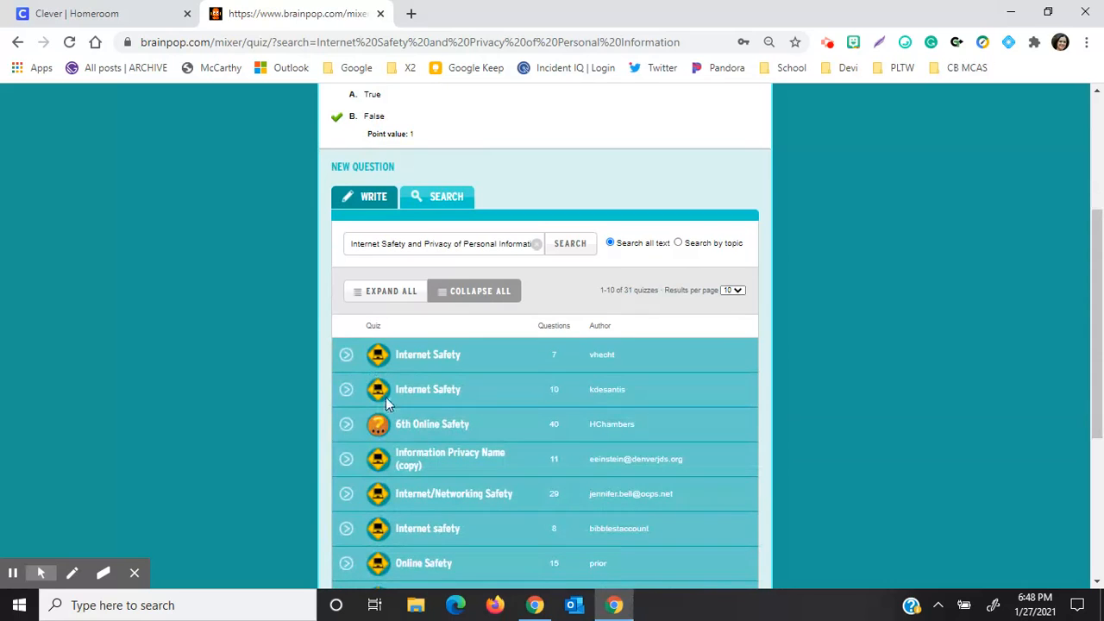
Step: Add the question "Which sentence about your online responsibilities is FALSE?" from the 15-question Online Safety quiz
scroll(393, 489, down, 2)
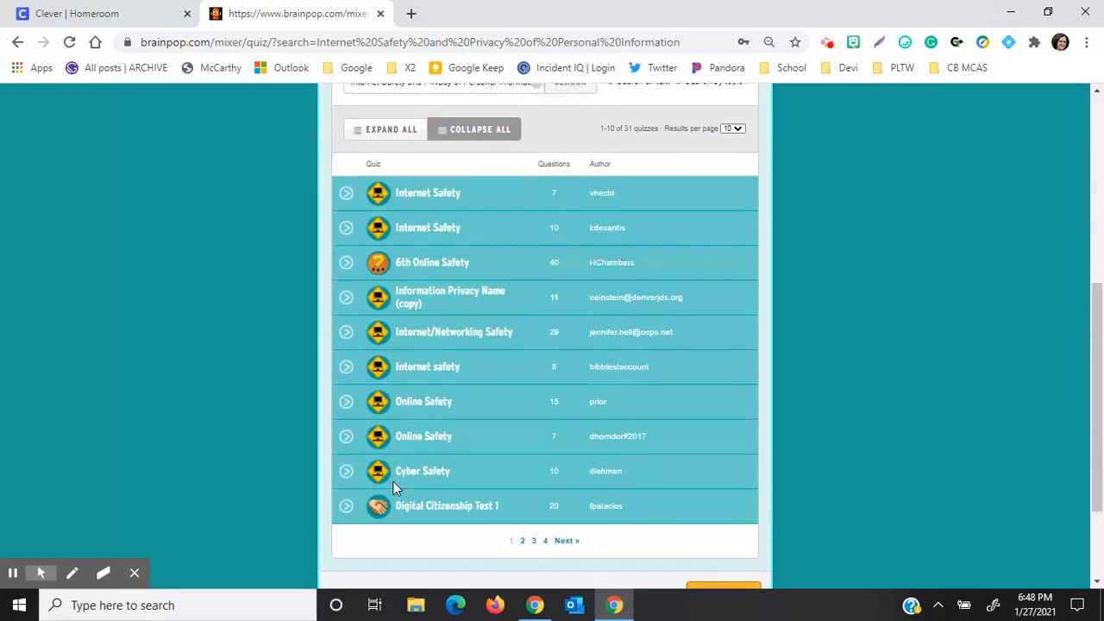
click(346, 403)
scroll(653, 408, down, 1)
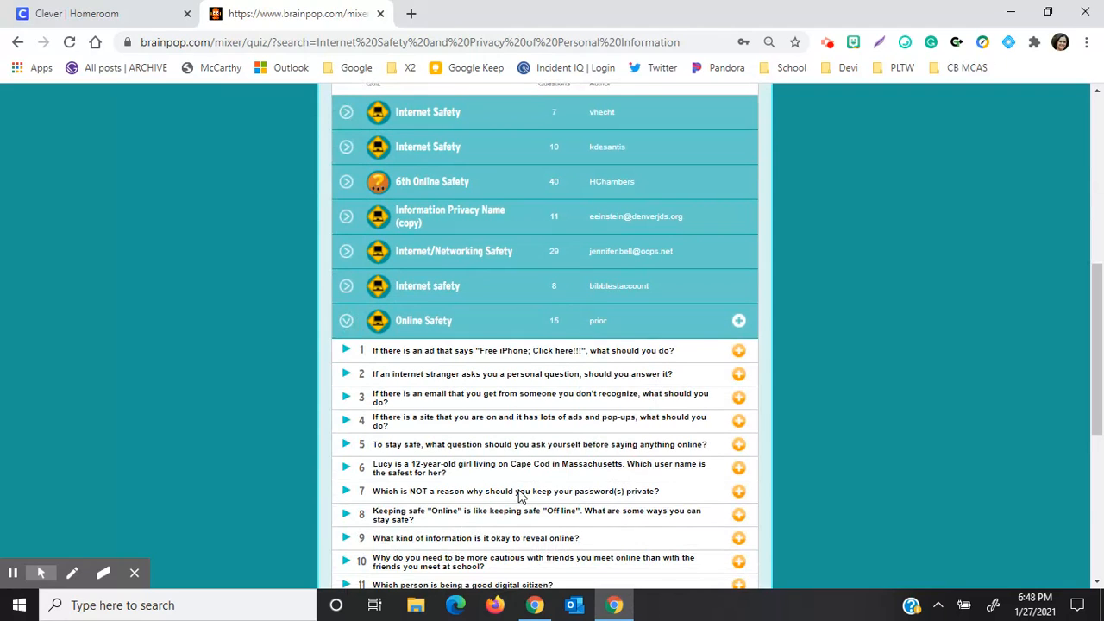
scroll(615, 508, down, 1)
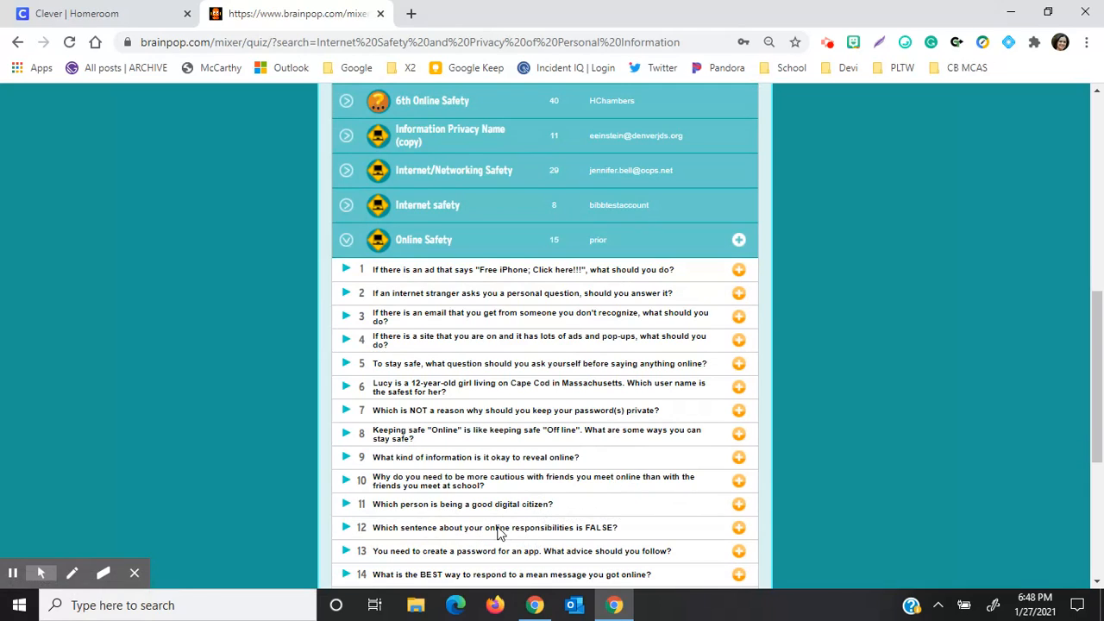
click(739, 530)
scroll(806, 458, up, 1)
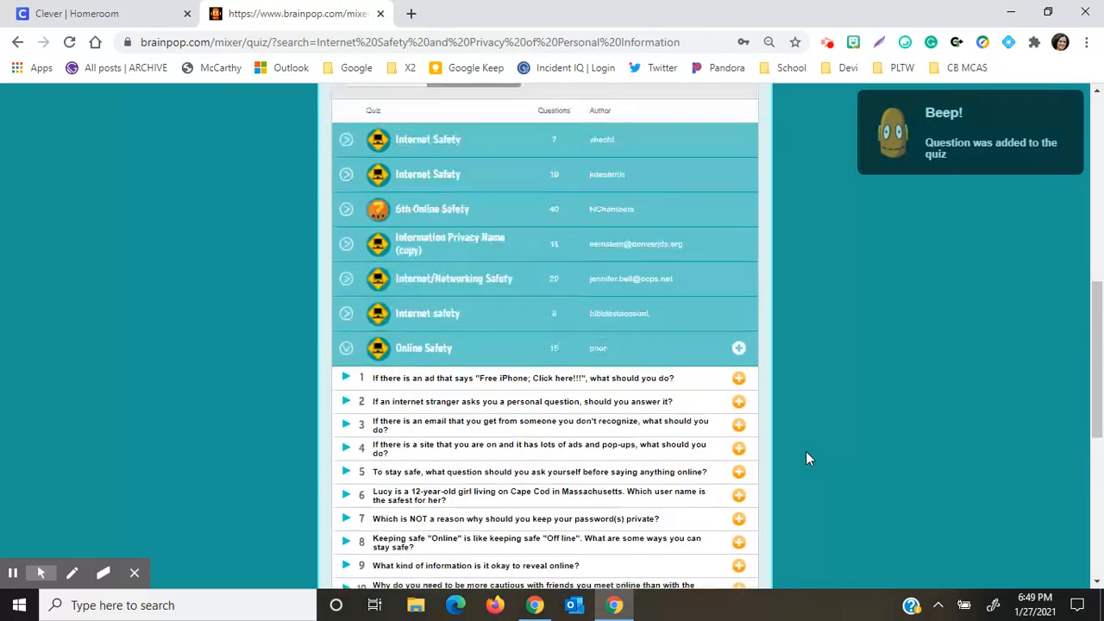
scroll(806, 458, up, 5)
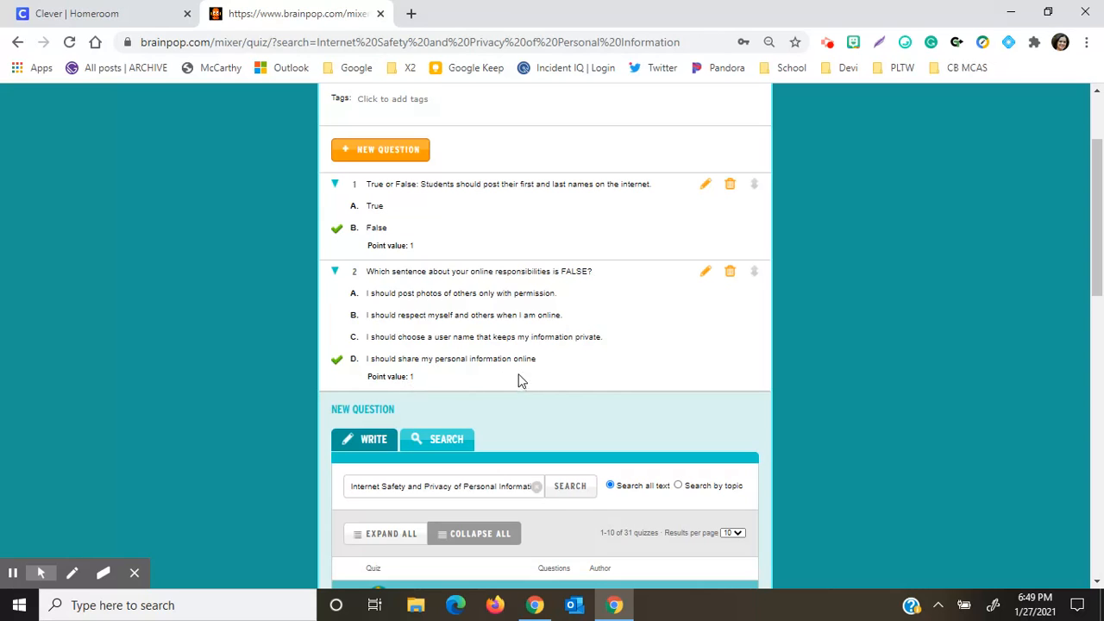
scroll(611, 397, down, 1)
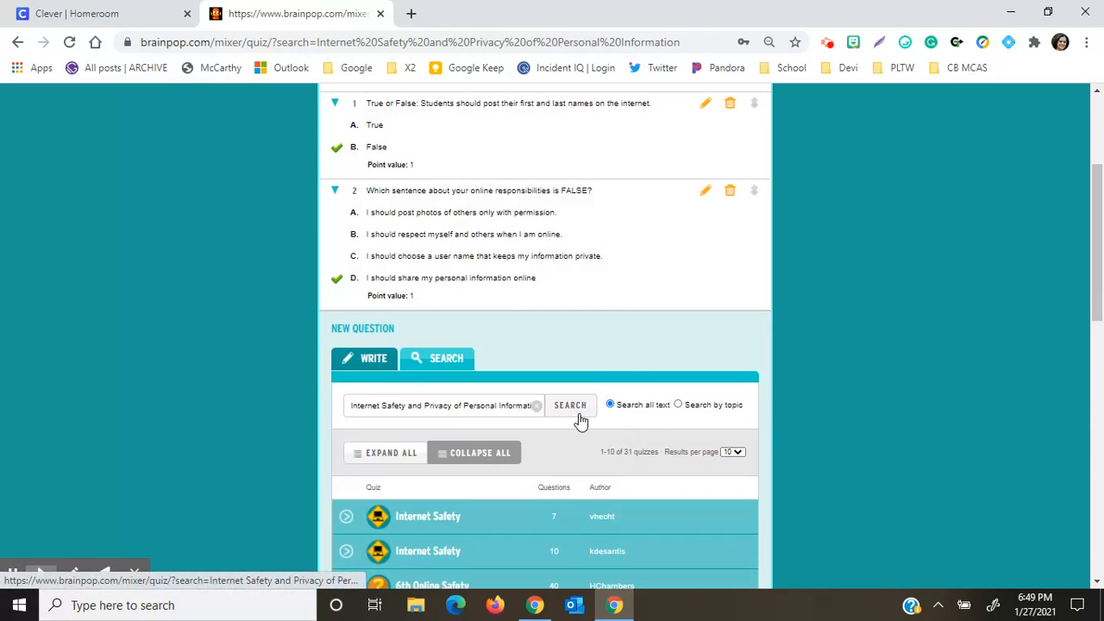
scroll(528, 482, down, 3)
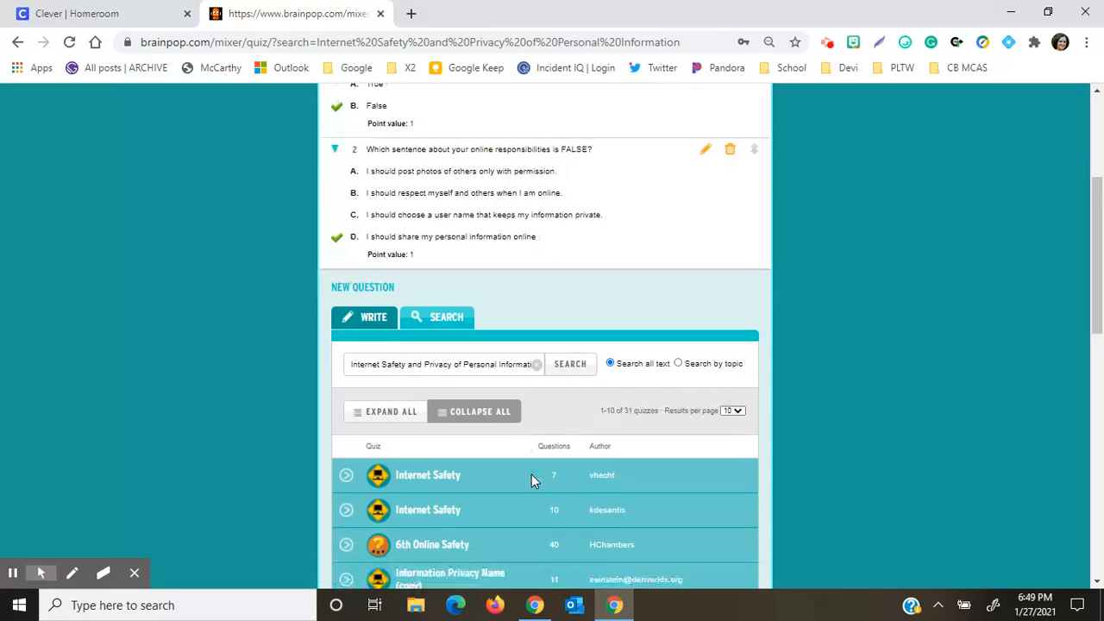
click(531, 482)
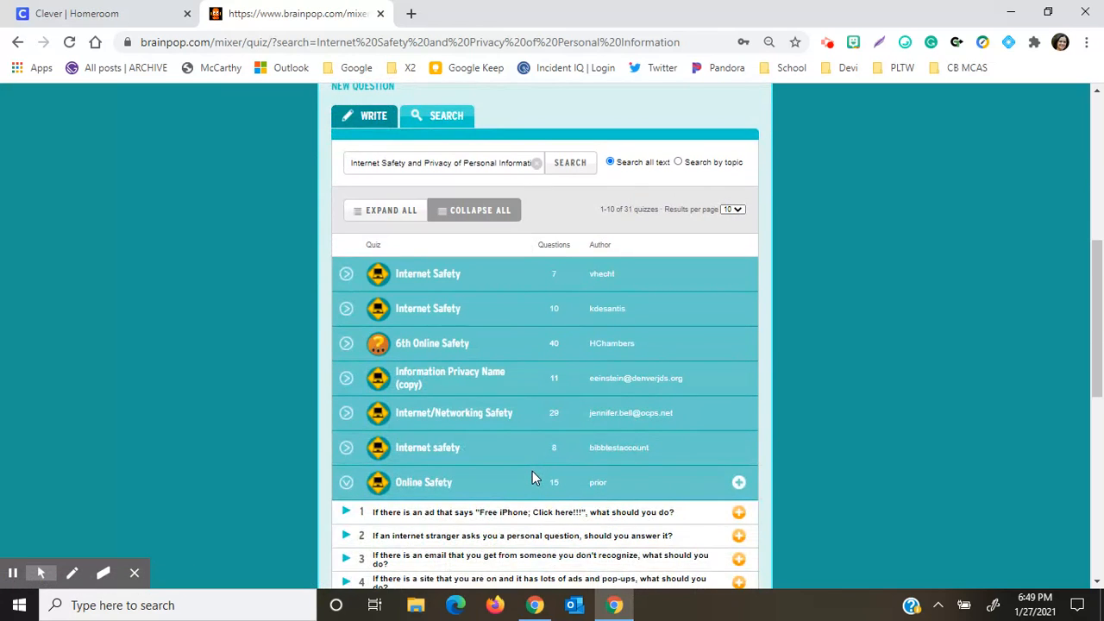
scroll(532, 468, up, 3)
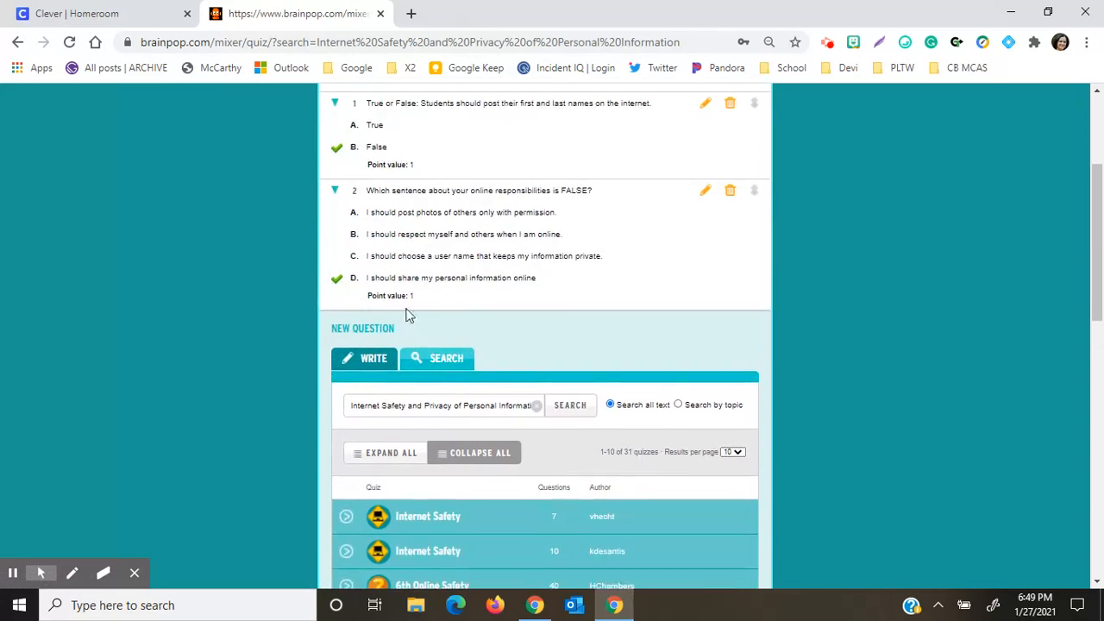
Step: Write a new multiple-choice question: "Is it a good idea to share your age on a website if you are not familiar with the site?"
click(363, 362)
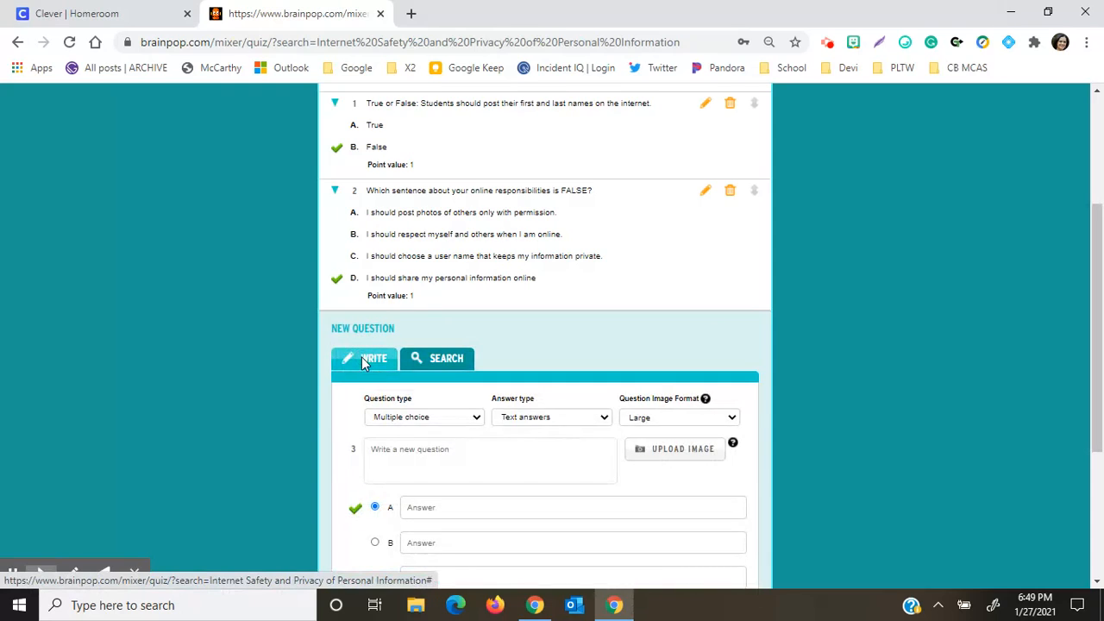
click(479, 418)
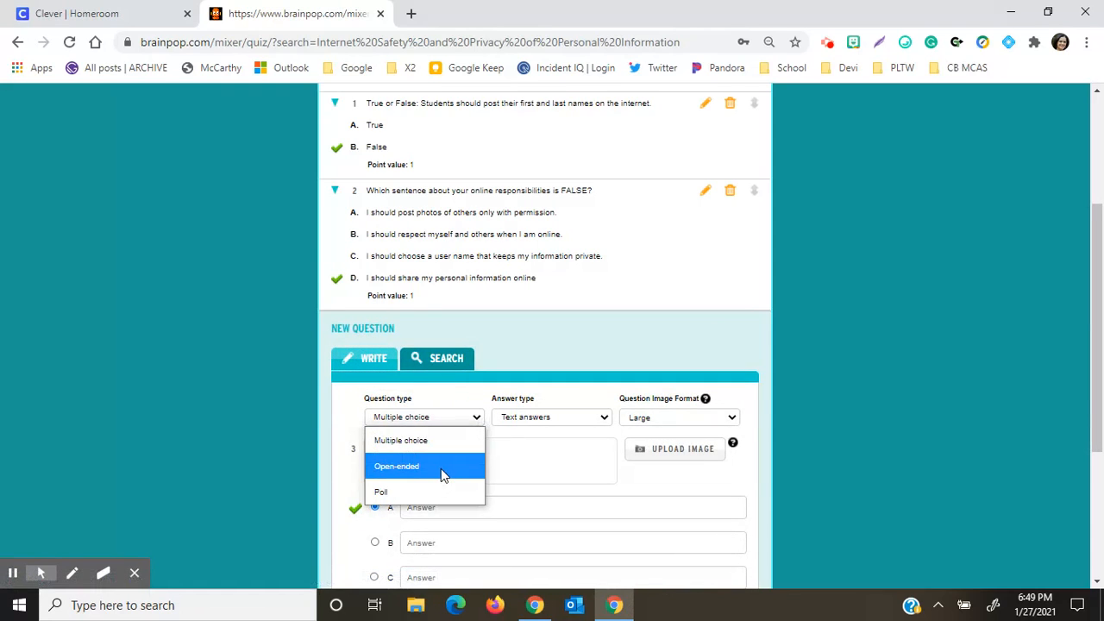
click(444, 416)
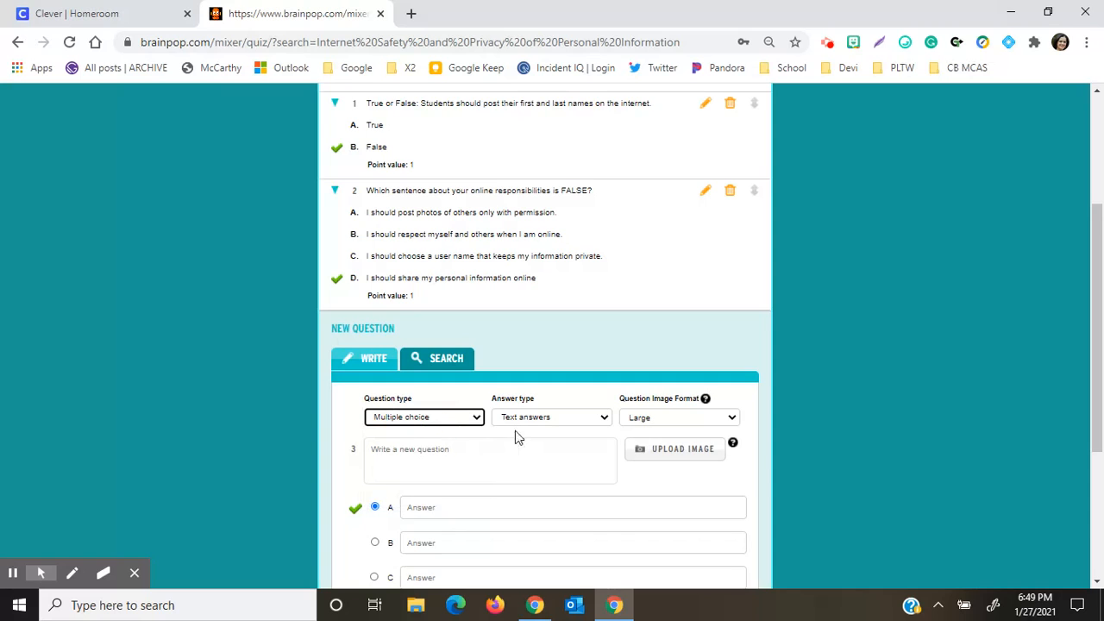
scroll(525, 470, down, 1)
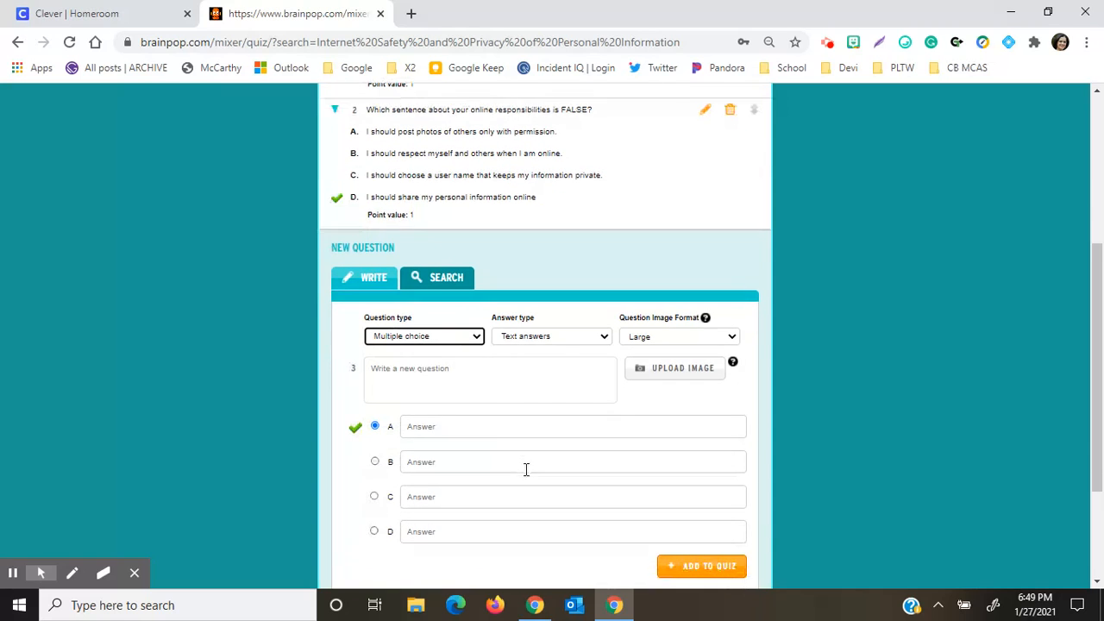
click(446, 371)
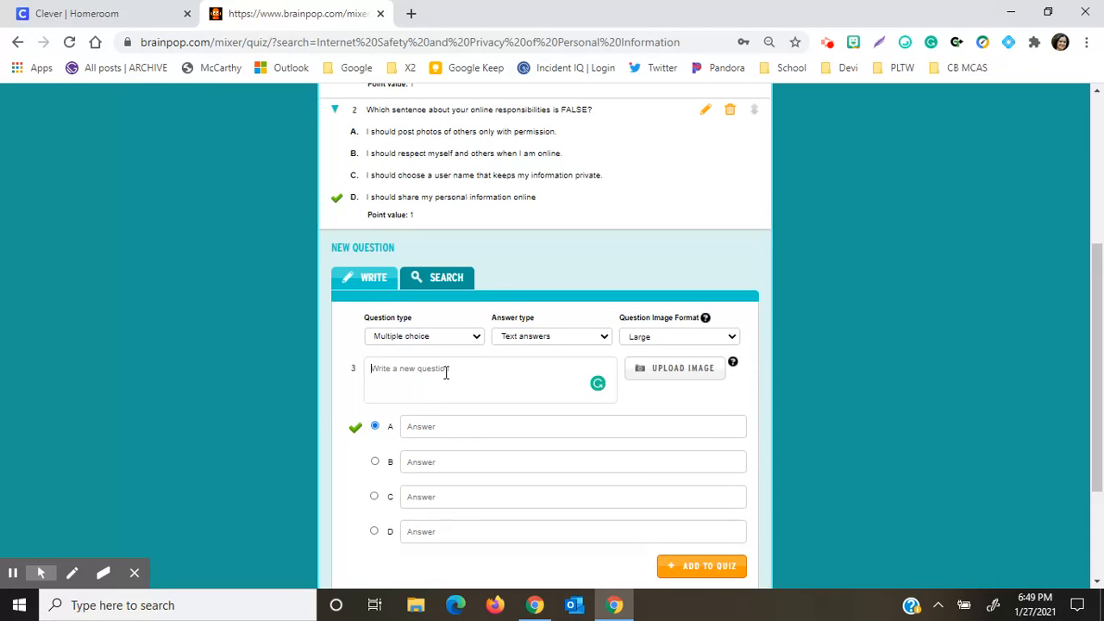
text(Is it a good idea to share your age on a website if you are not familiar with the s)
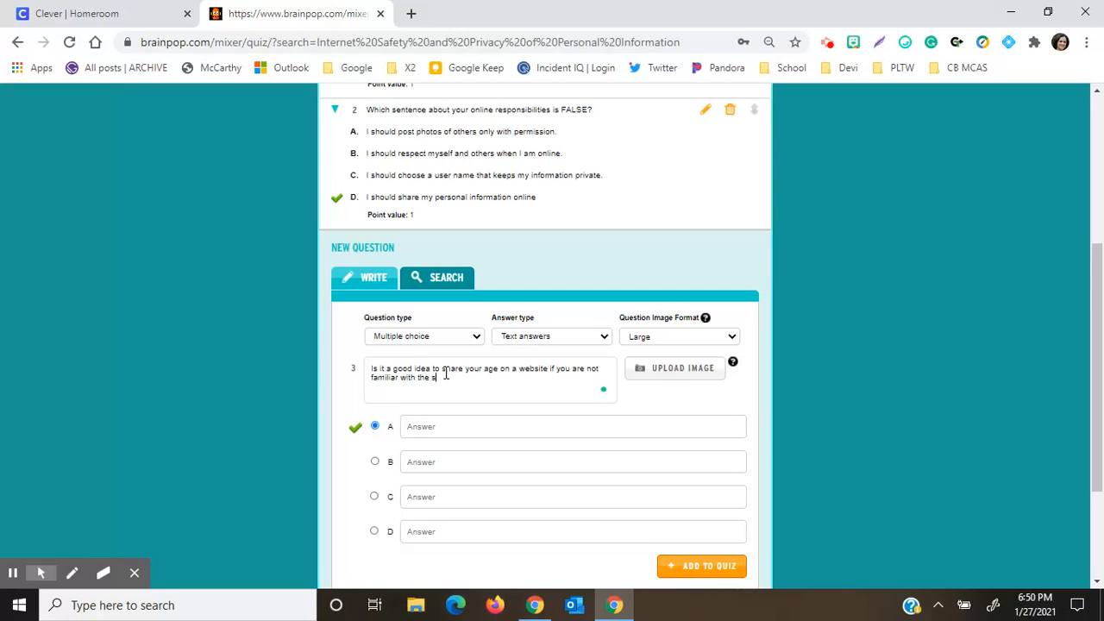
text(ite.)
Step: Give the question the answers "Yes" and "No" with "No" marked correct, and add it to the quiz
click(473, 425)
text(Yes)
click(475, 463)
text(No)
click(375, 463)
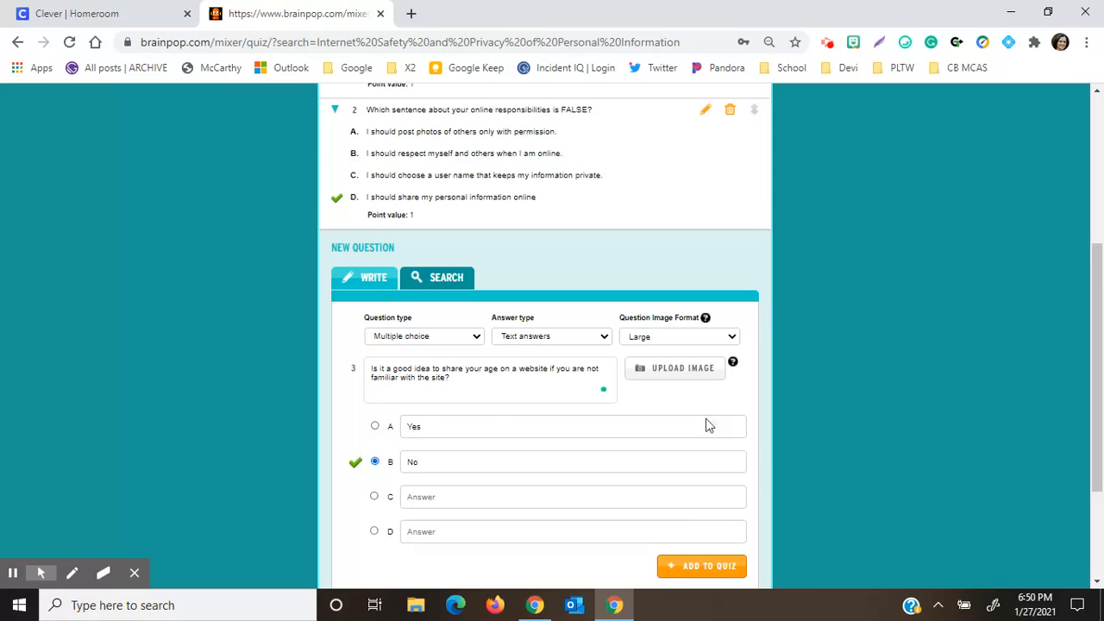
click(696, 567)
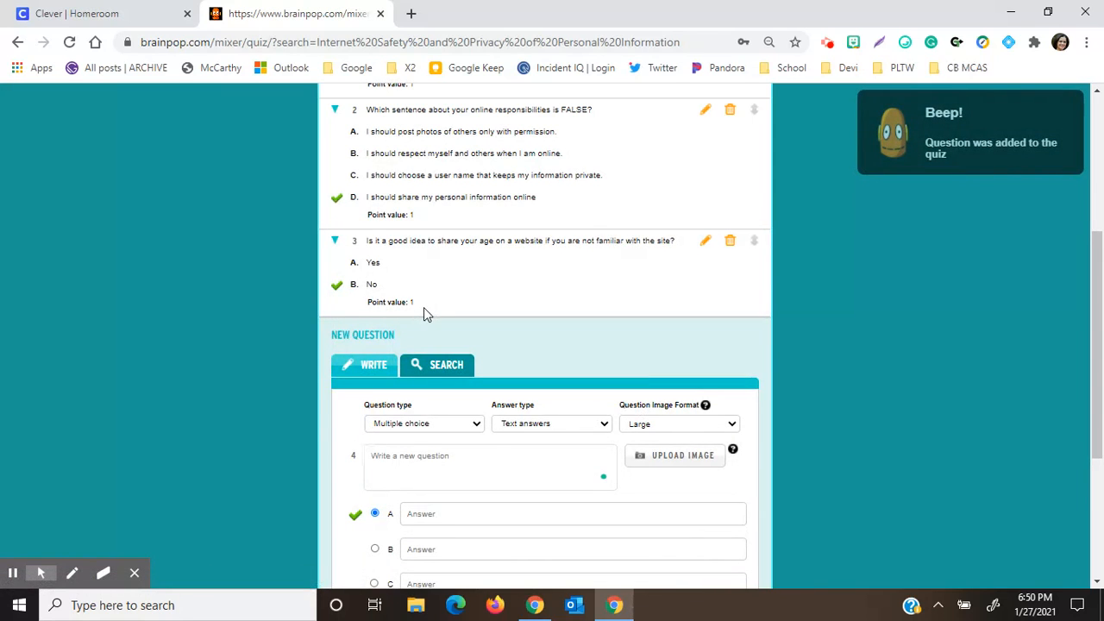
Step: Write a new open-ended question, "What are some of the internet safety rules you follow?", correcting its misspelled words
click(477, 426)
click(444, 474)
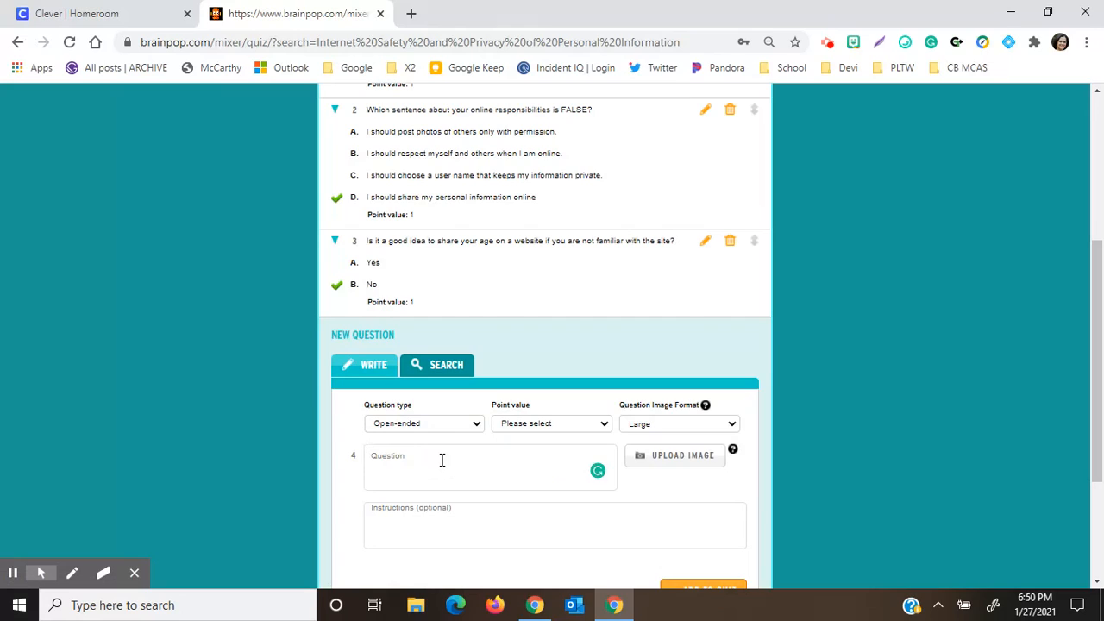
text(W)
text(hat are some of the internat safet rules you follow?)
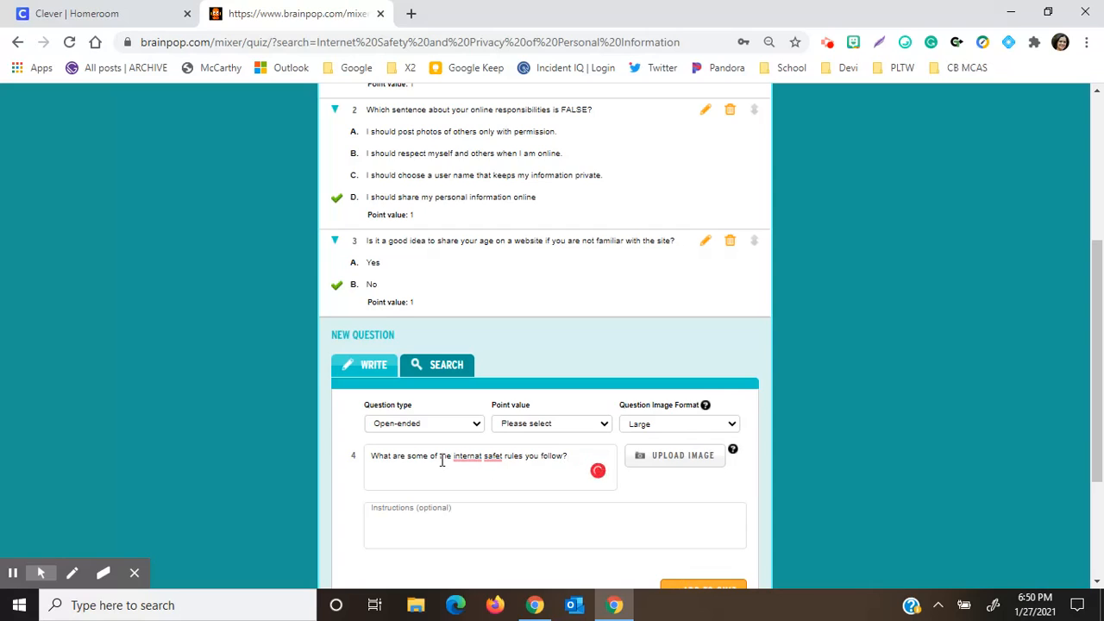
mouse_move(488, 456)
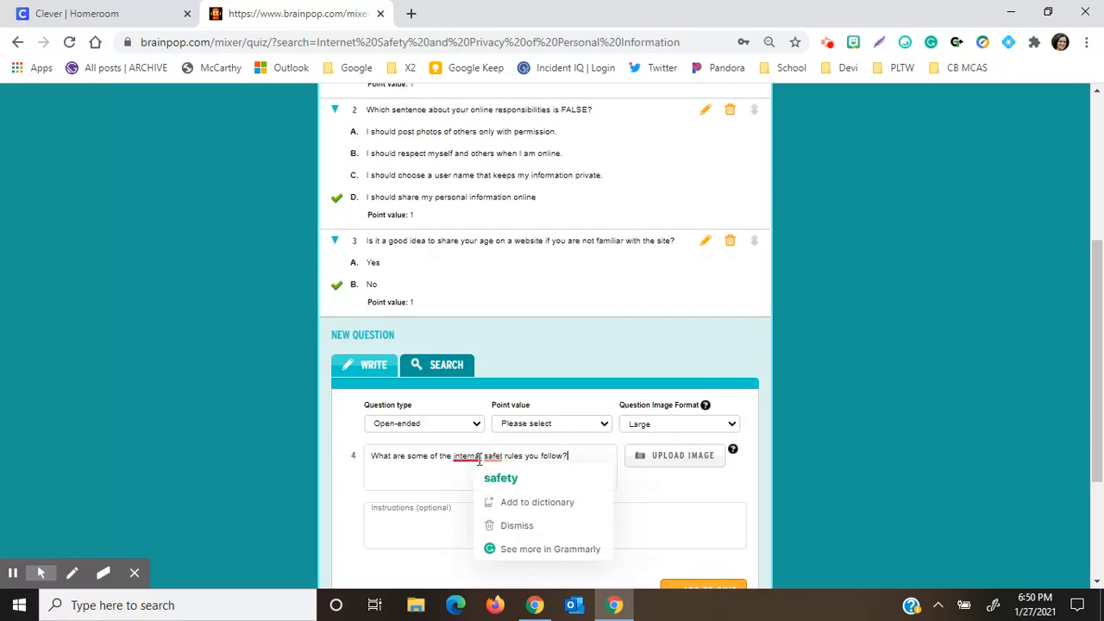
click(483, 477)
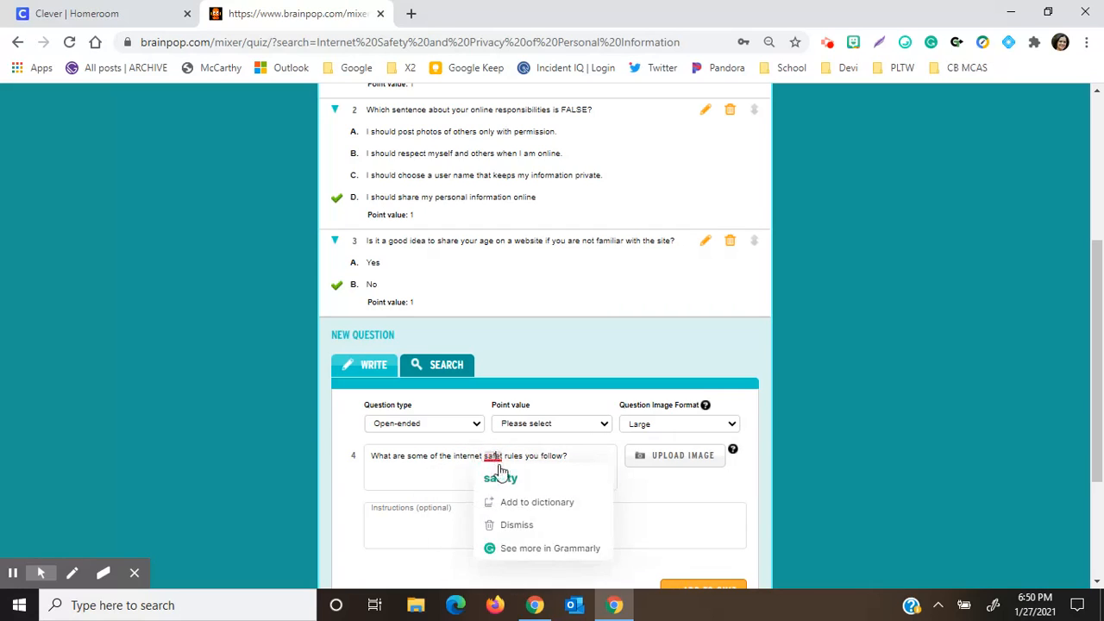
click(500, 475)
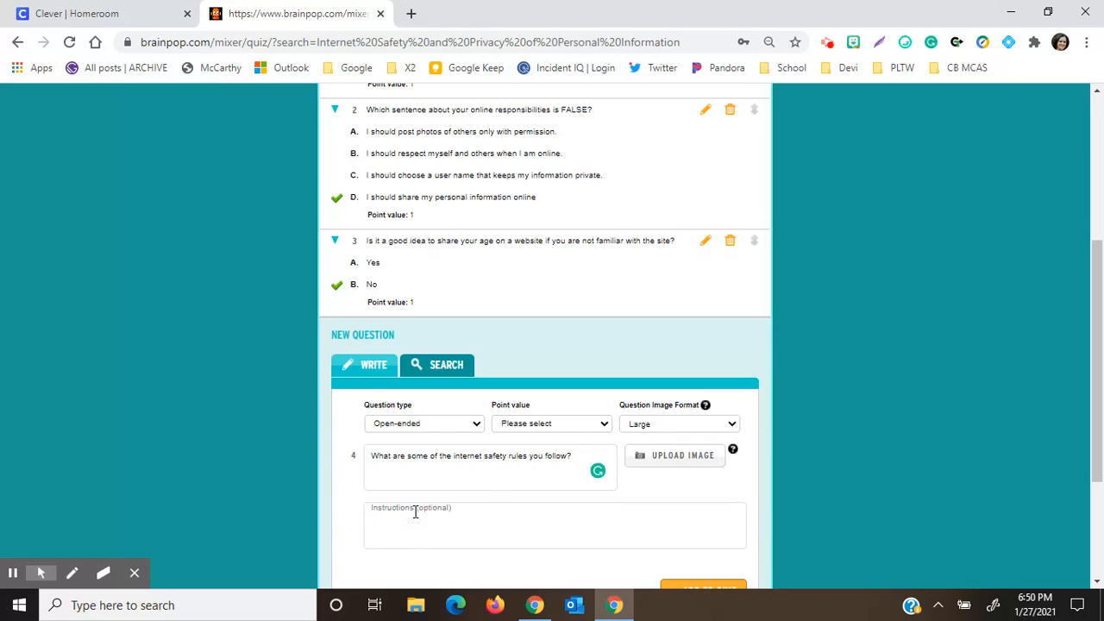
Step: Set the open-ended question's point value to 5 and add the question to the quiz without an image
click(683, 463)
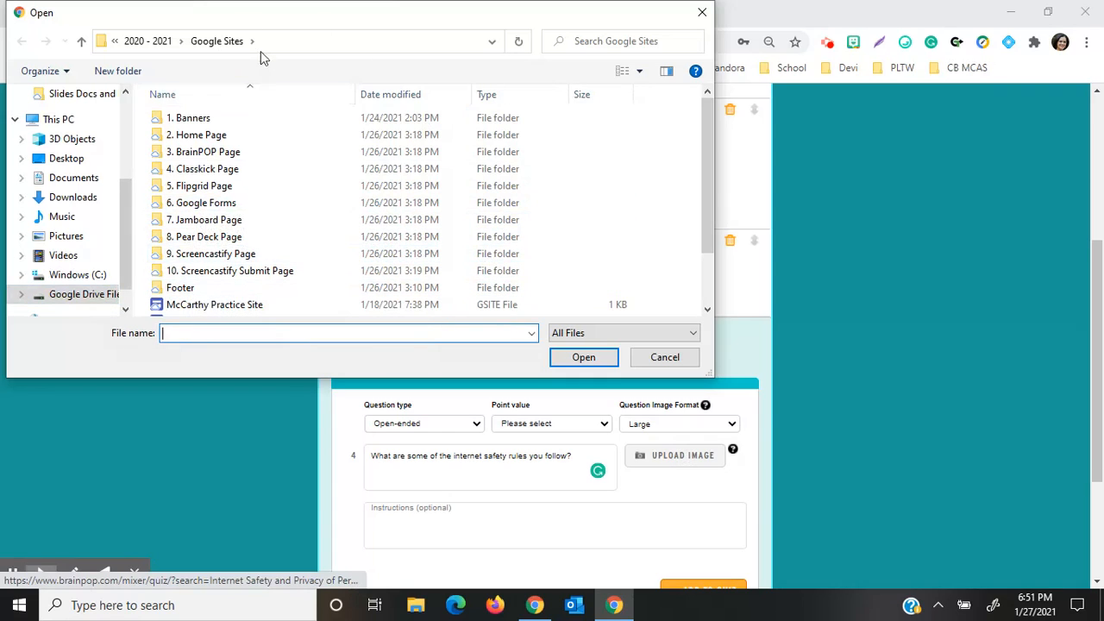
click(709, 14)
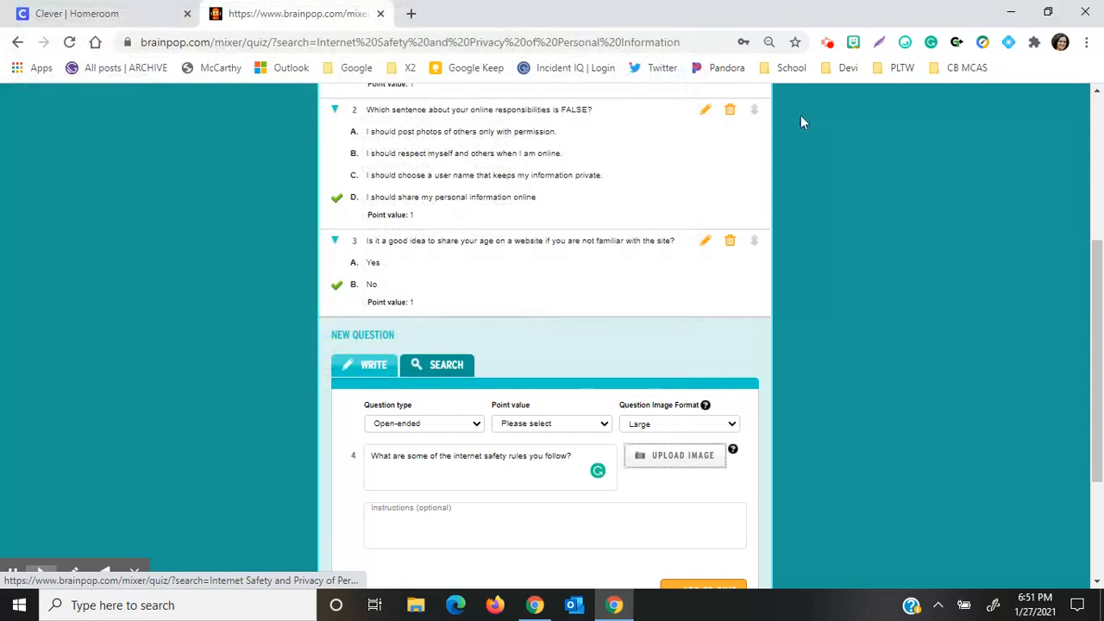
scroll(781, 425, down, 2)
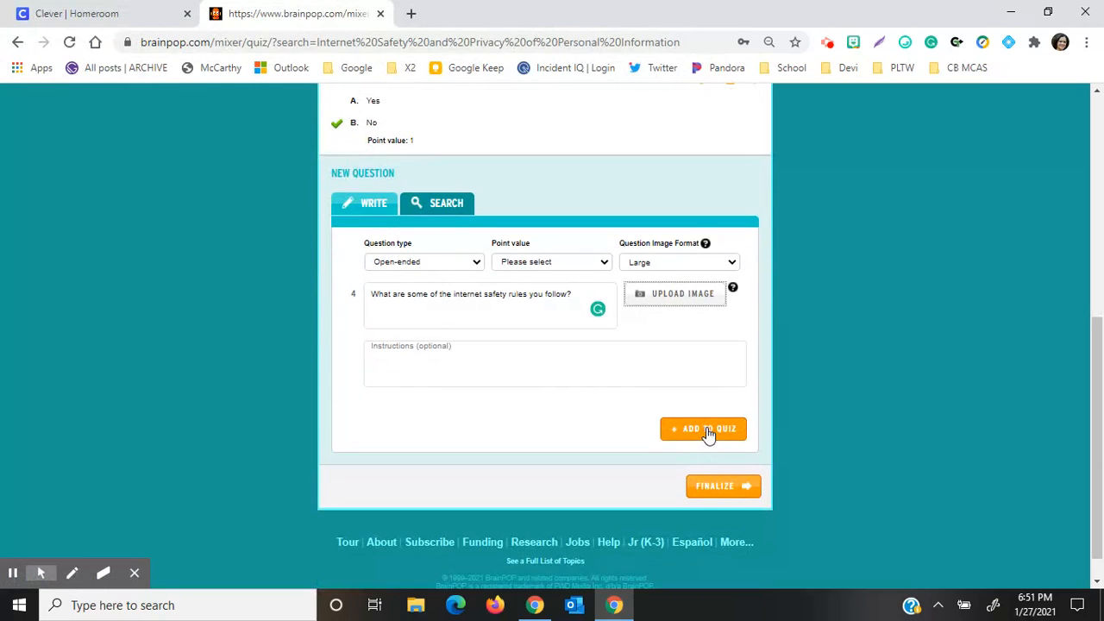
click(708, 431)
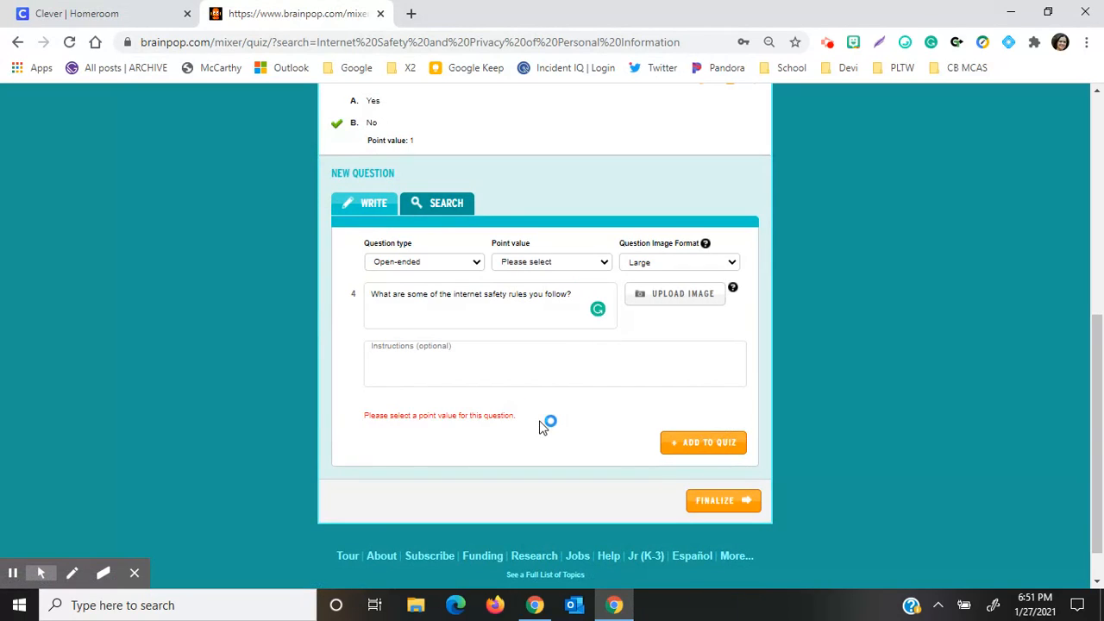
click(606, 261)
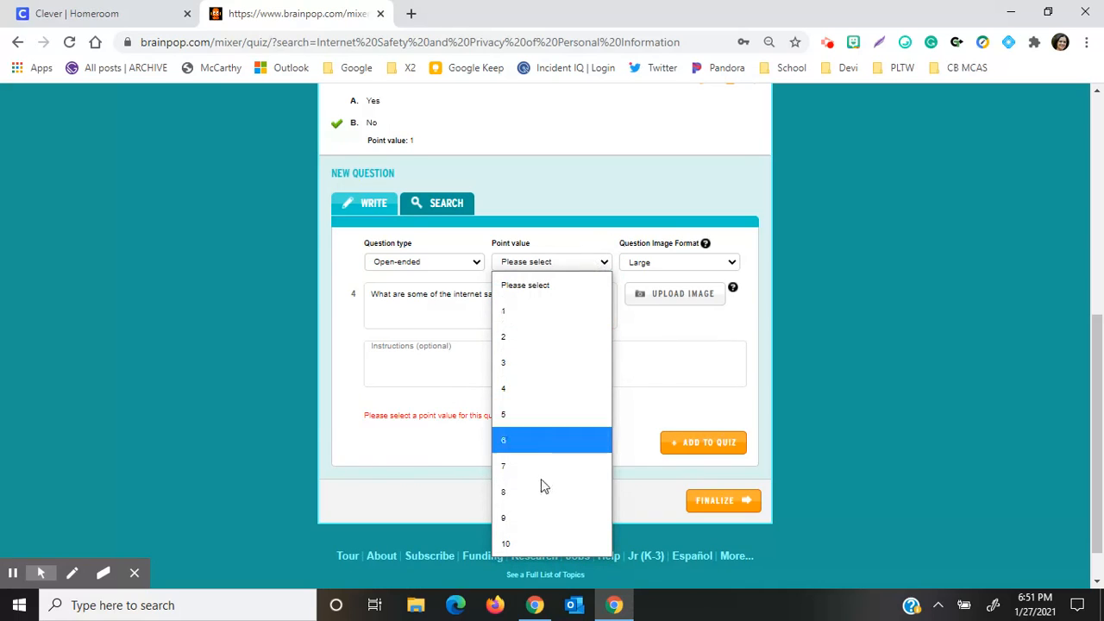
click(538, 414)
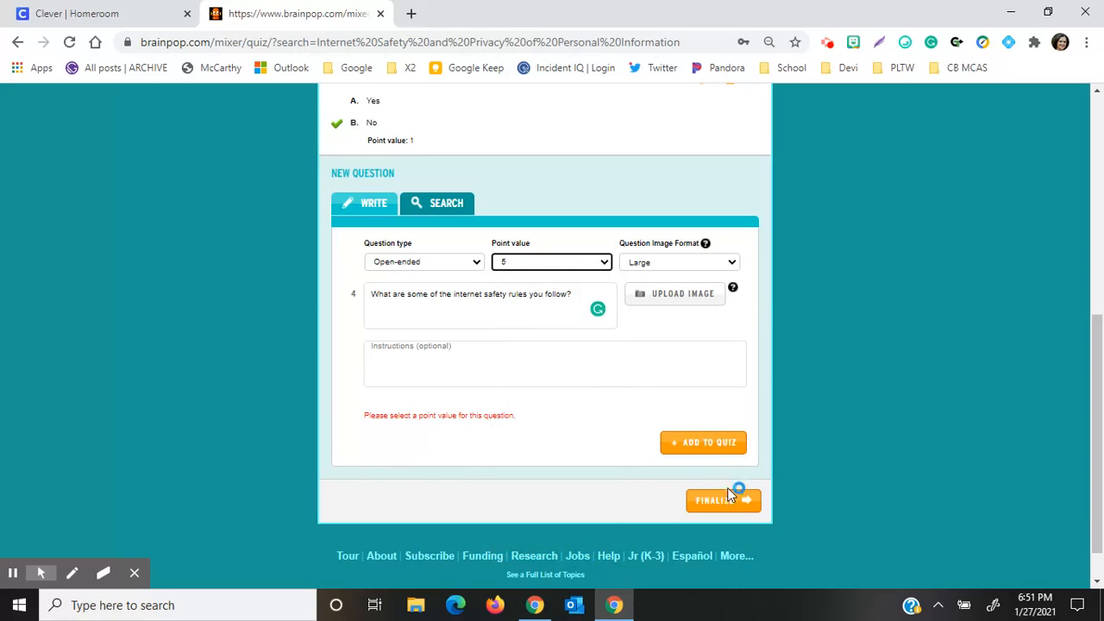
click(716, 449)
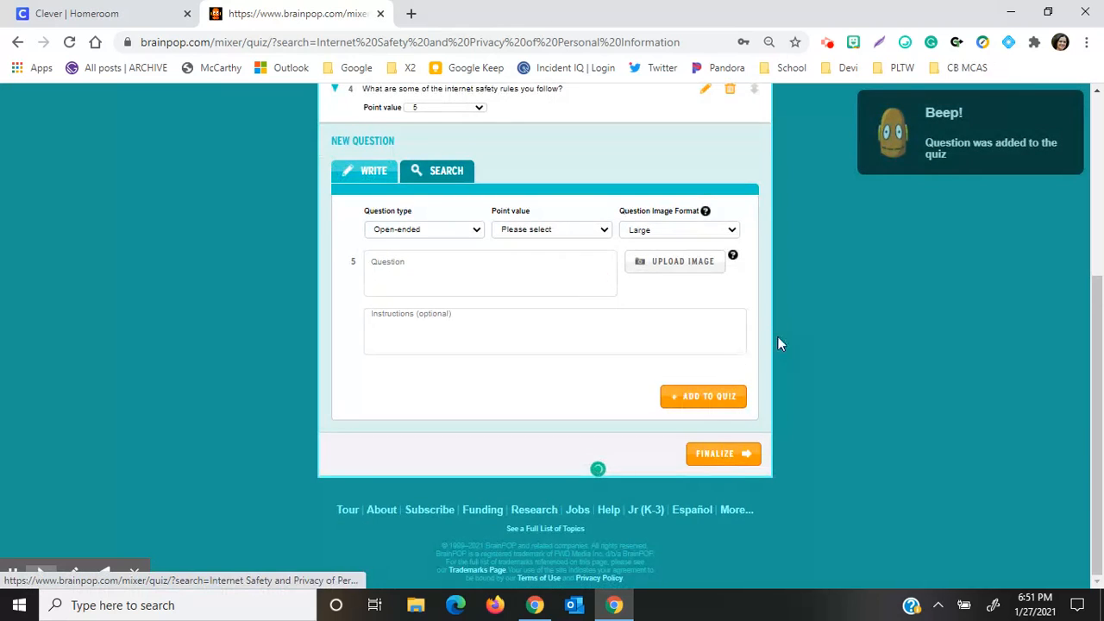
Step: Add the question "If someone makes you feel bad or uncomfortable on the internet, you should:" from the 29-question Internet/Networking Safety quiz
scroll(776, 371, up, 2)
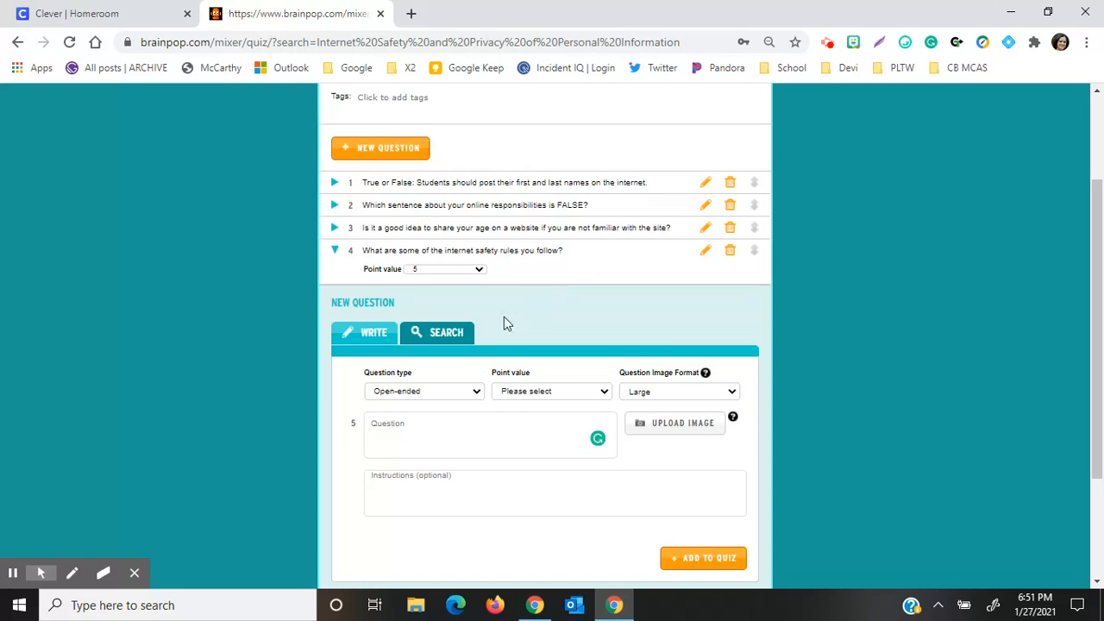
click(440, 332)
scroll(690, 479, down, 3)
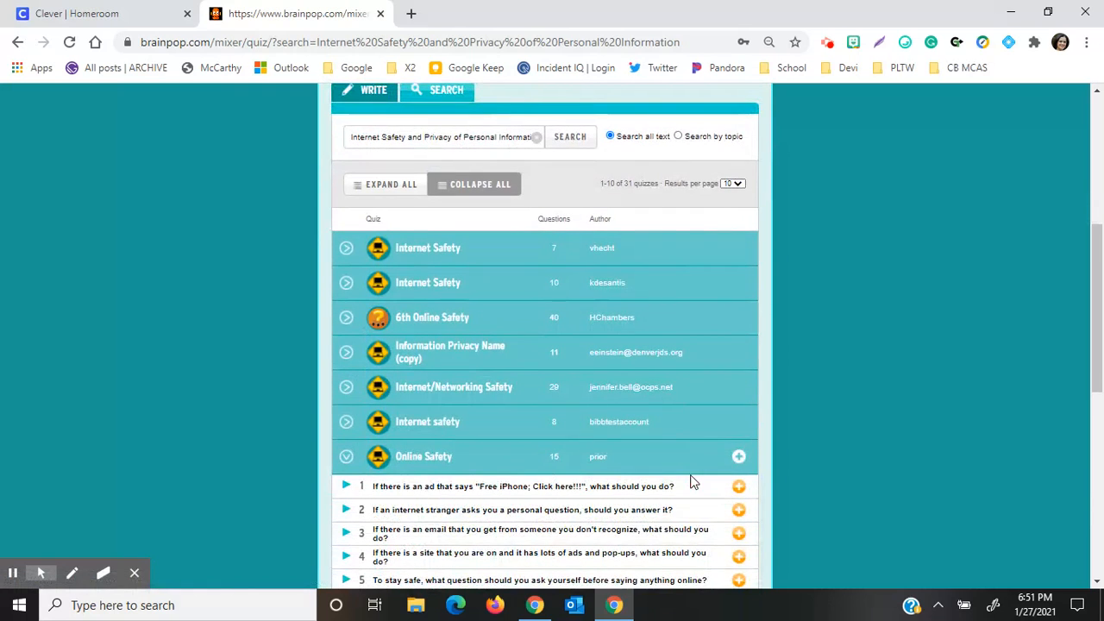
click(346, 458)
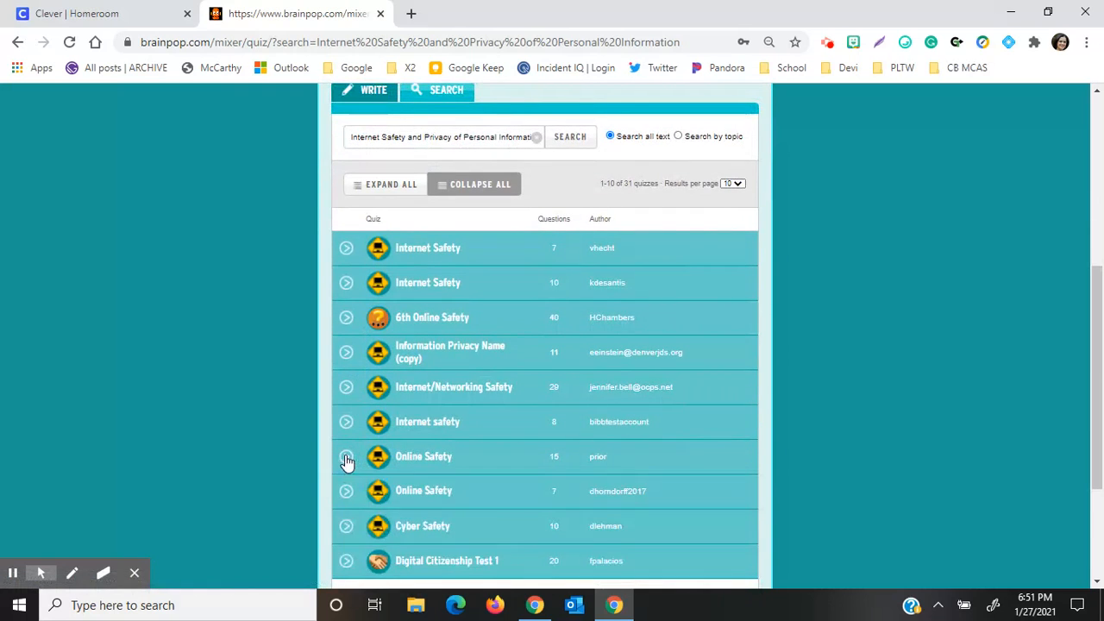
click(346, 387)
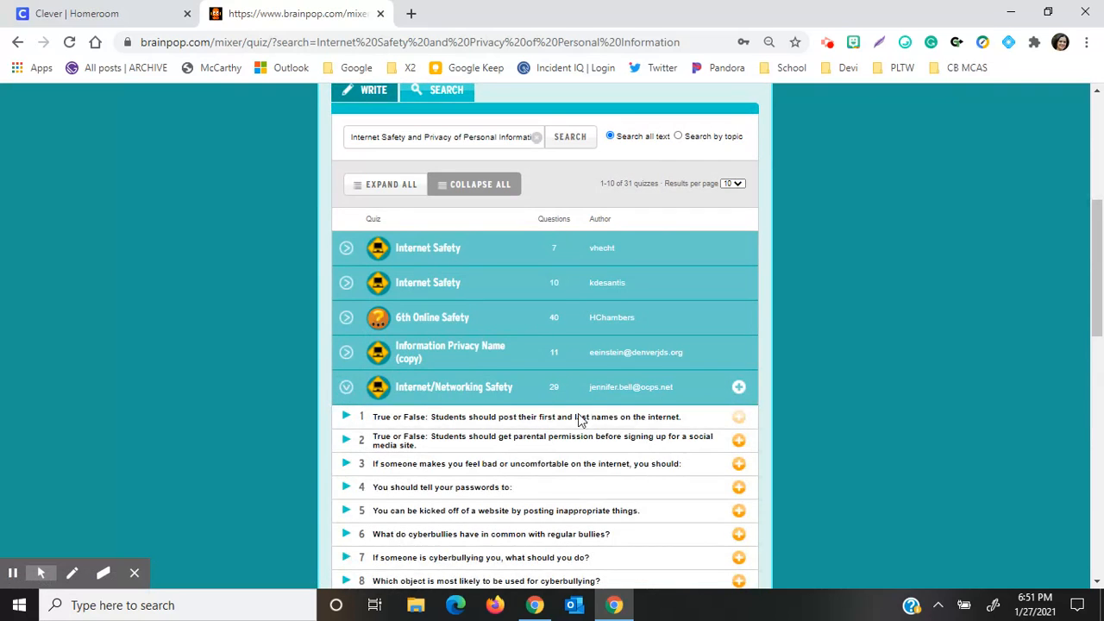
click(738, 463)
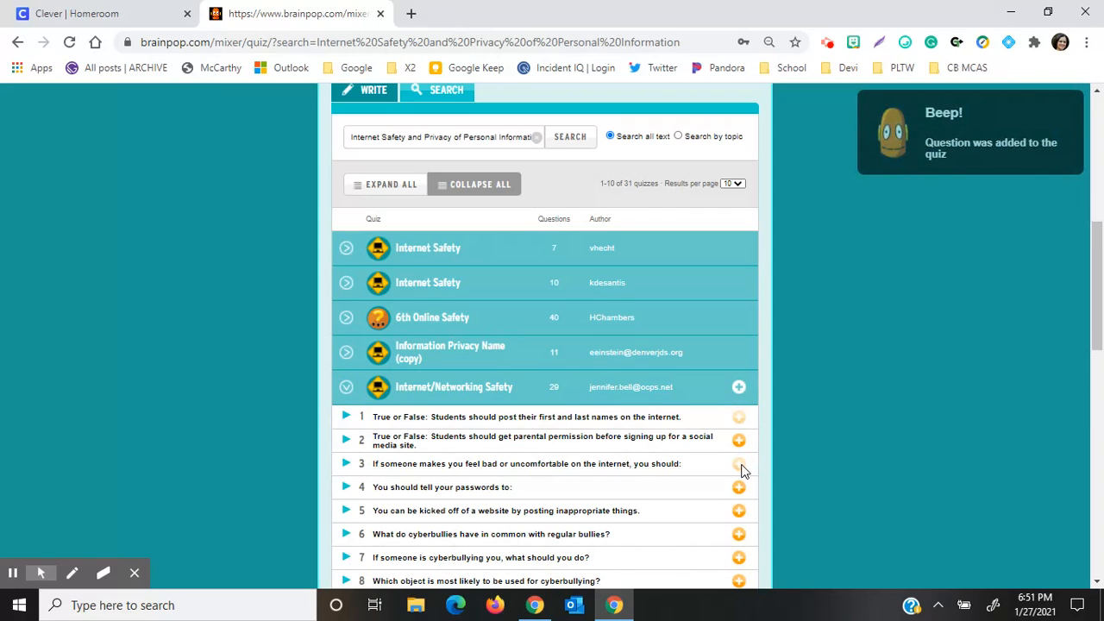
scroll(747, 425, up, 4)
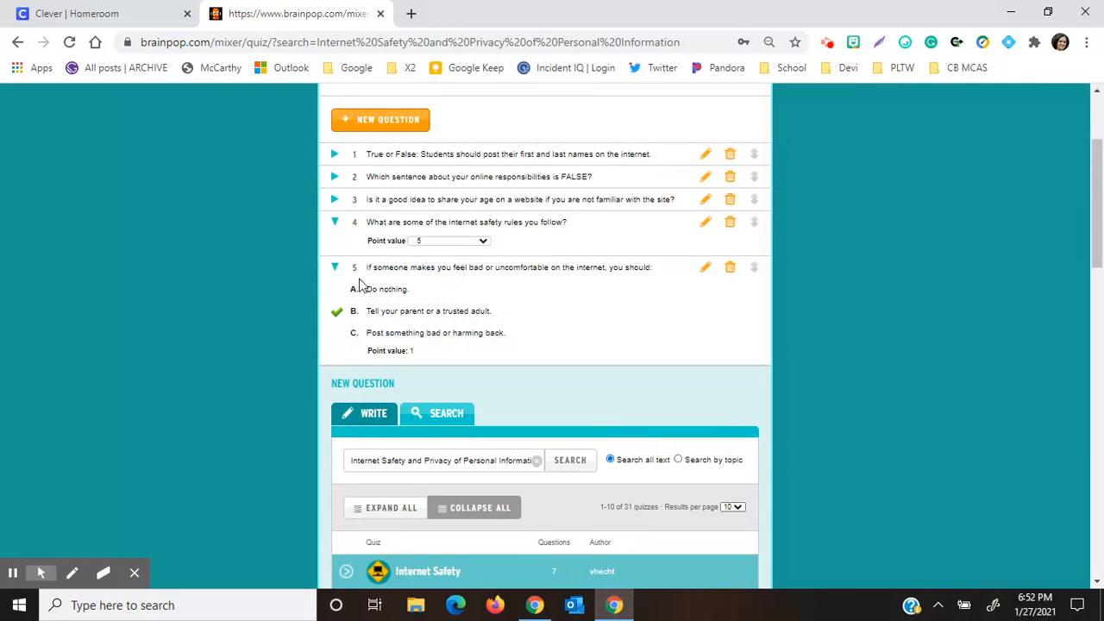
Step: Finalize the quiz and decline sharing its original questions with the community
scroll(510, 359, down, 2)
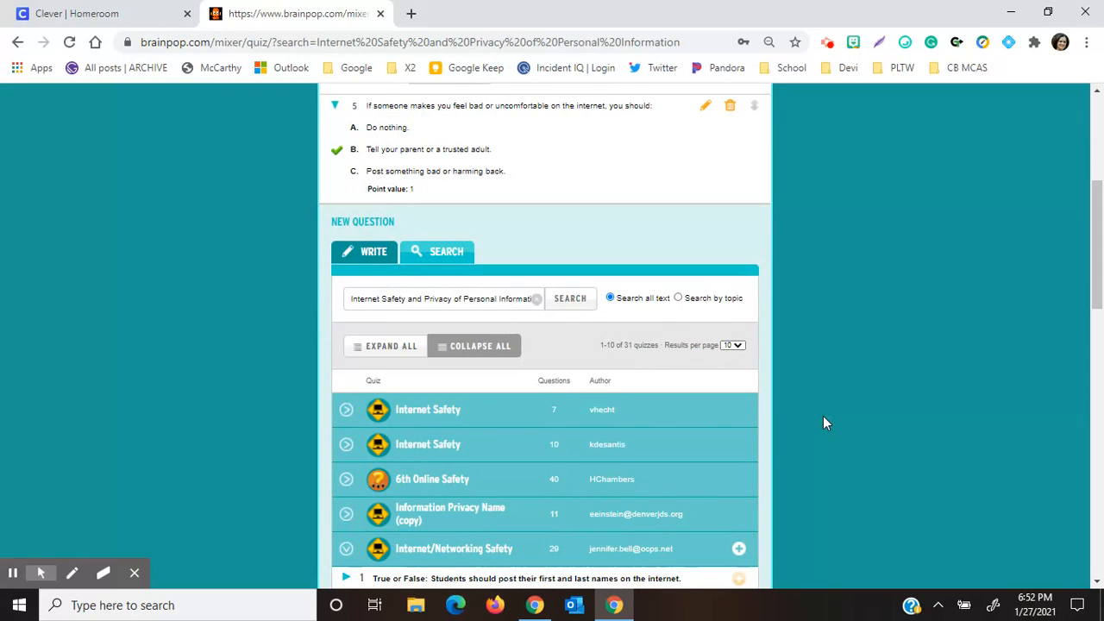
scroll(824, 422, down, 4)
scroll(824, 425, down, 9)
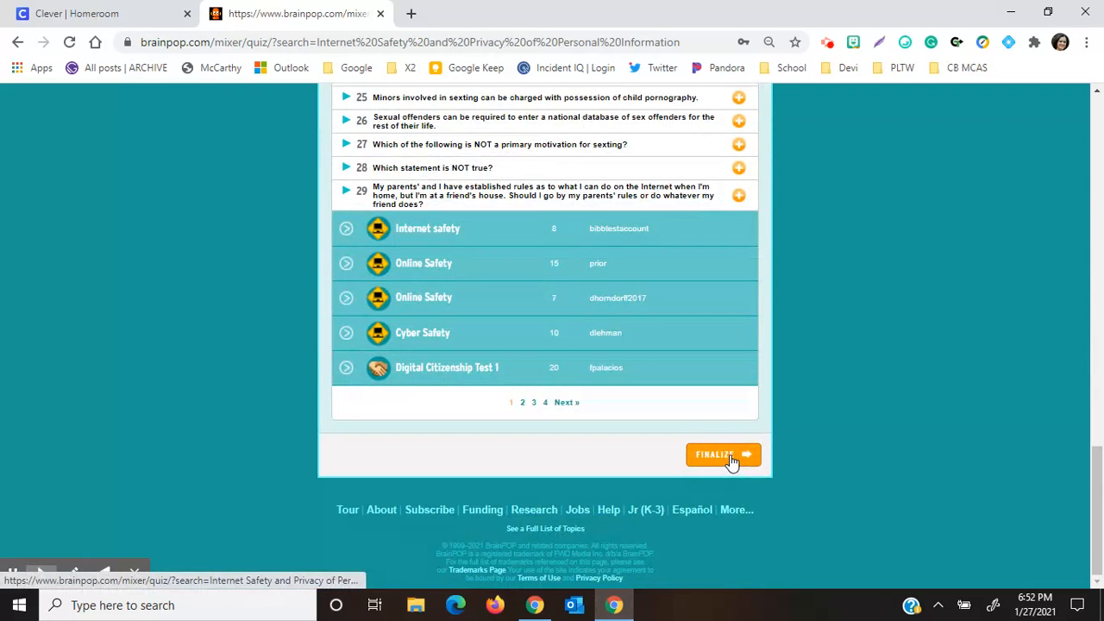
click(731, 460)
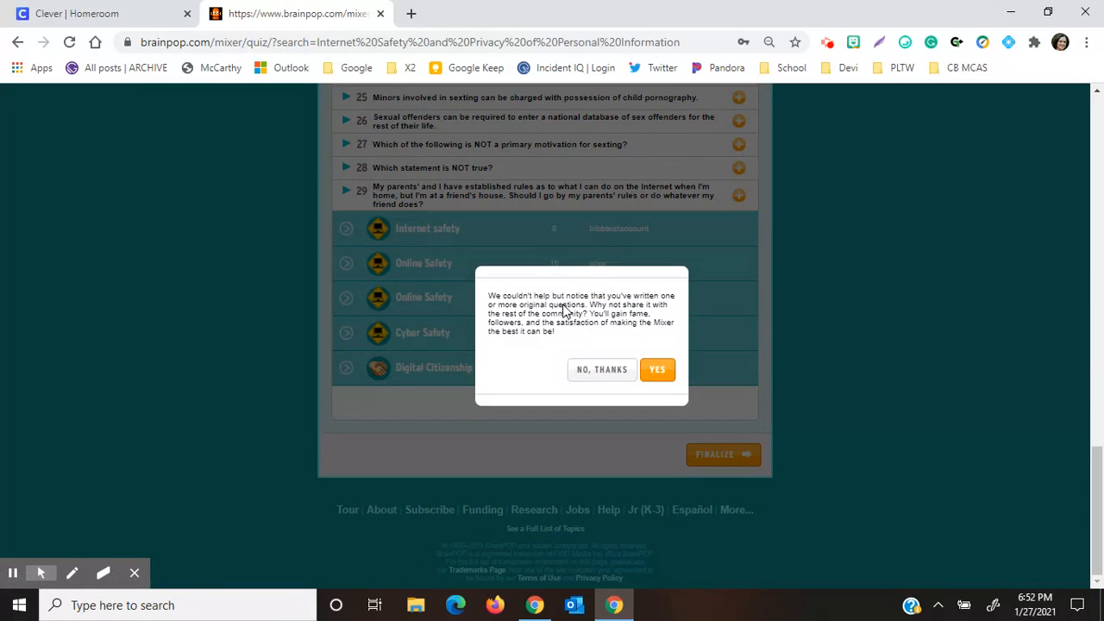
click(591, 370)
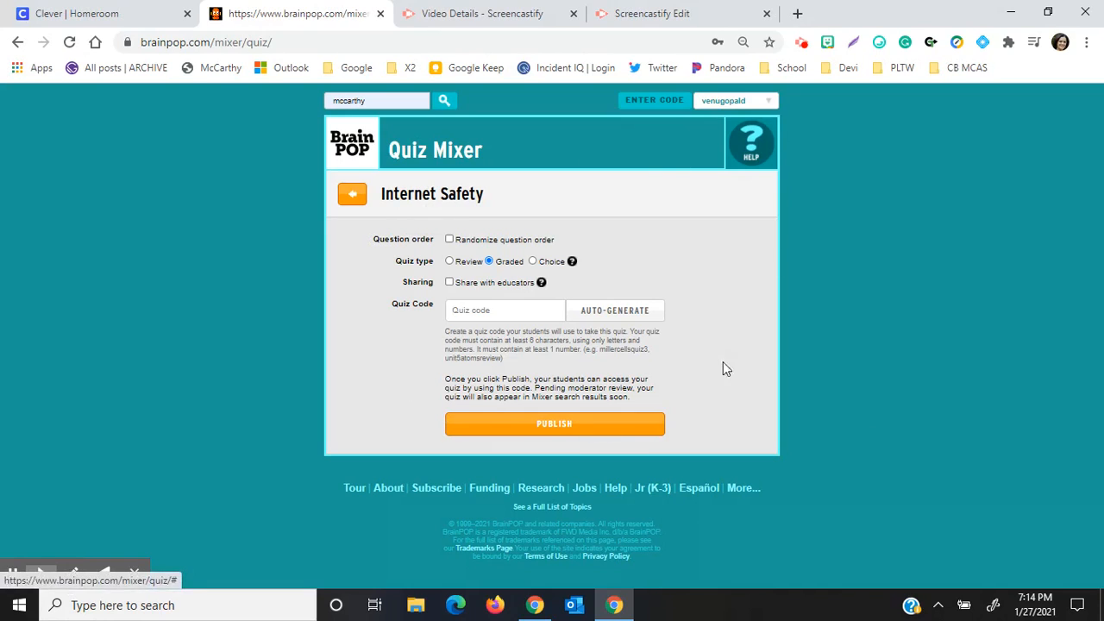
Step: Examine the Review, Graded and Choice quiz types and the explanation of sharing with educators, with Graded selected
click(450, 267)
click(490, 263)
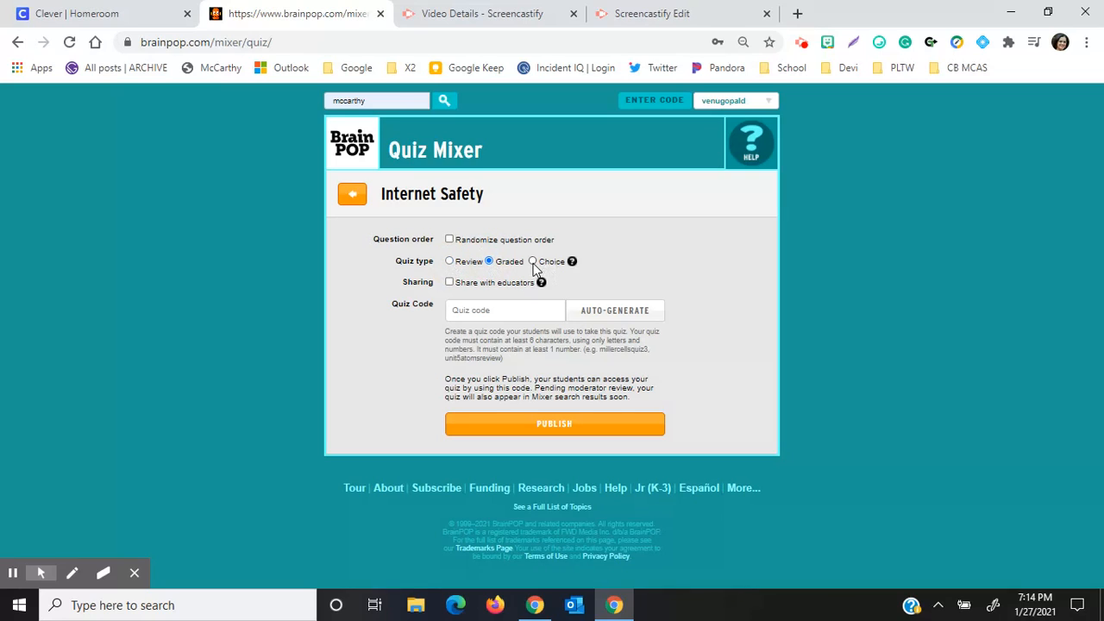
click(533, 262)
mouse_move(574, 266)
click(489, 262)
mouse_move(543, 287)
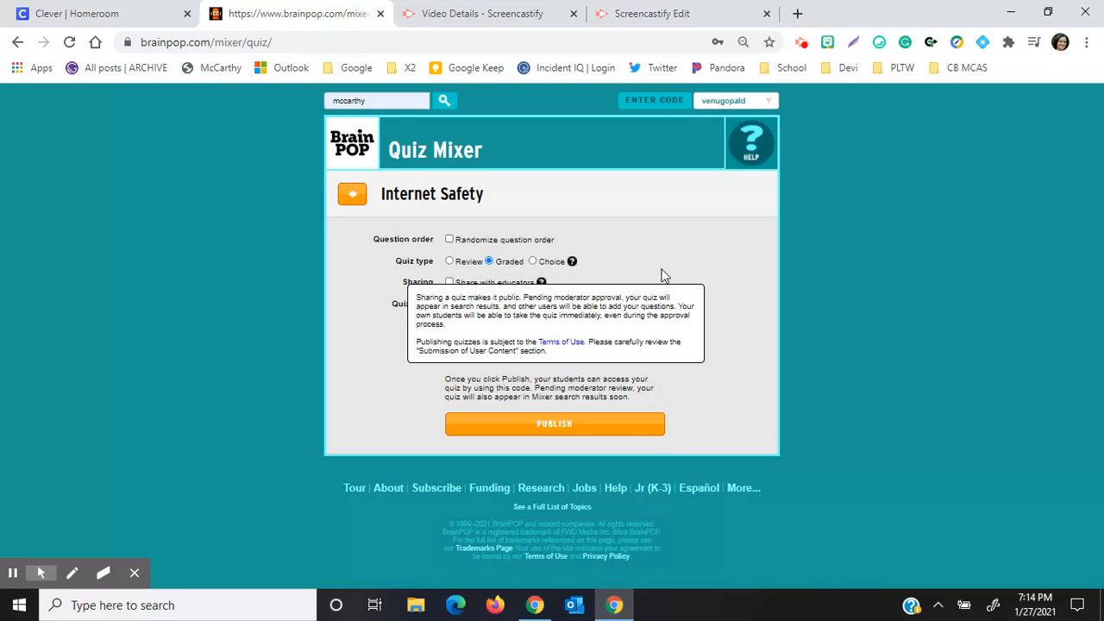
click(540, 282)
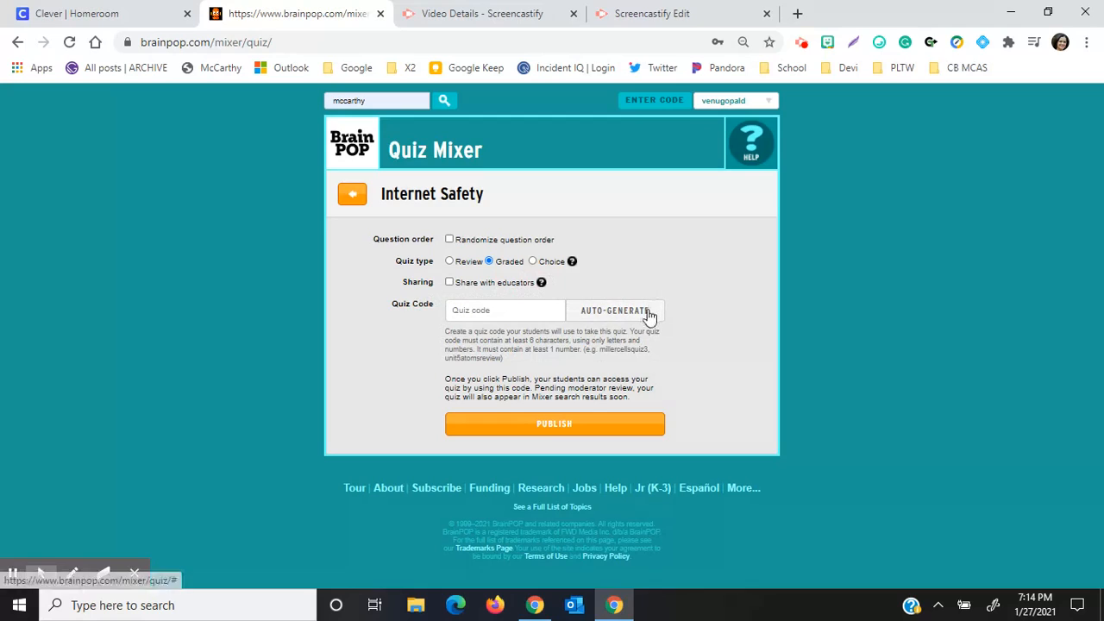
Step: Auto-generate a quiz code and try replacing it with a custom code
click(598, 318)
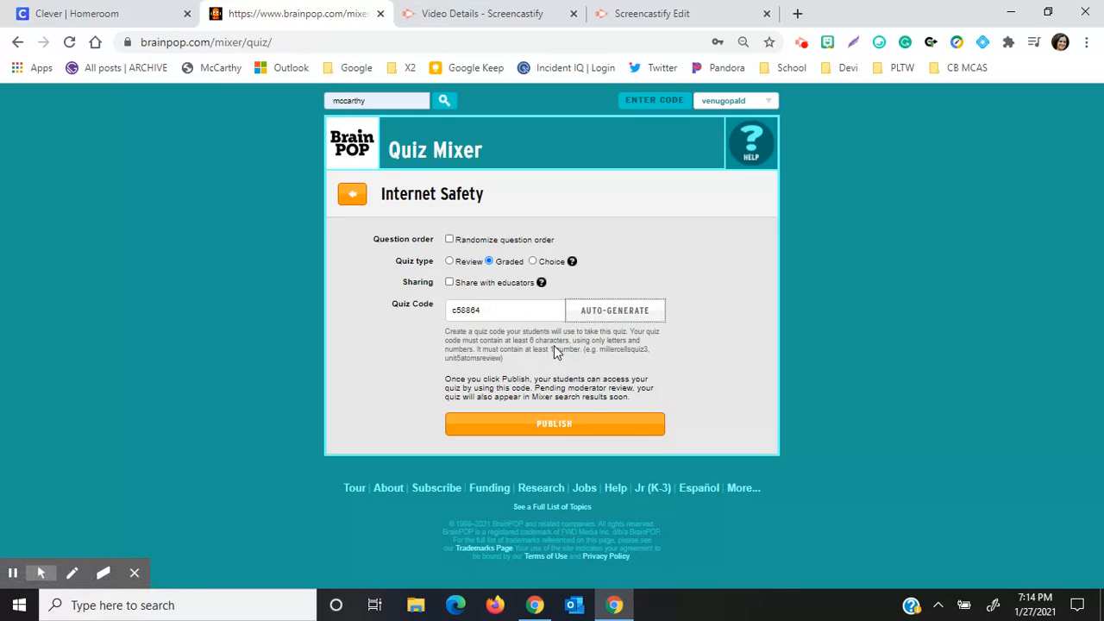
drag(492, 312, 432, 319)
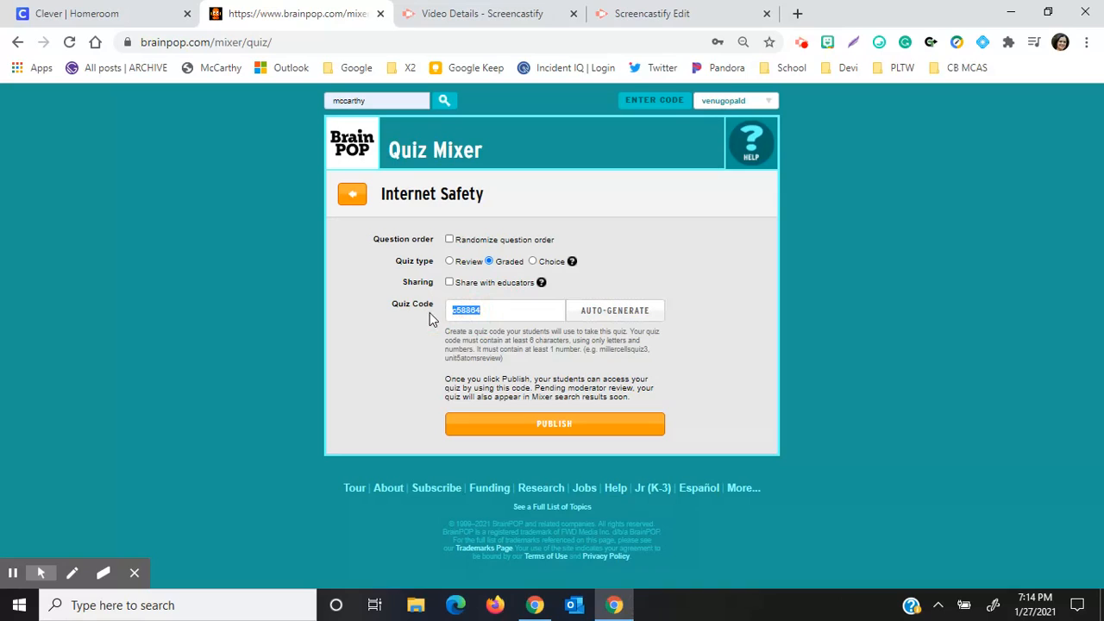
text(My)
text(QU)
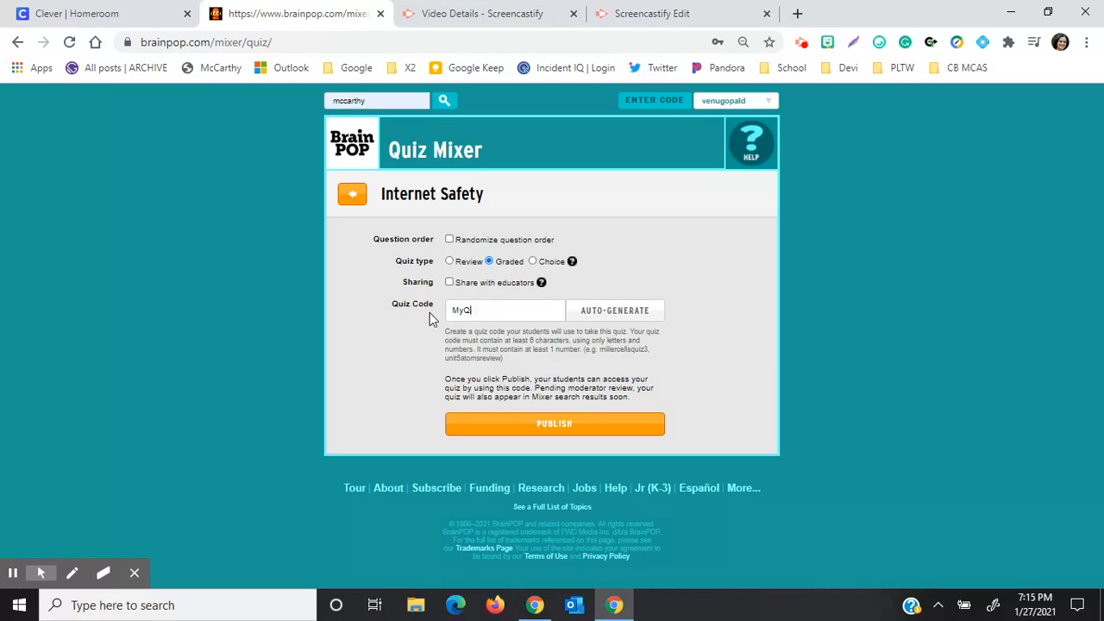
key(BackSpace)
text(uiZ)
Step: Auto-generate a quiz code and publish the Internet Safety quiz as a graded quiz
click(610, 318)
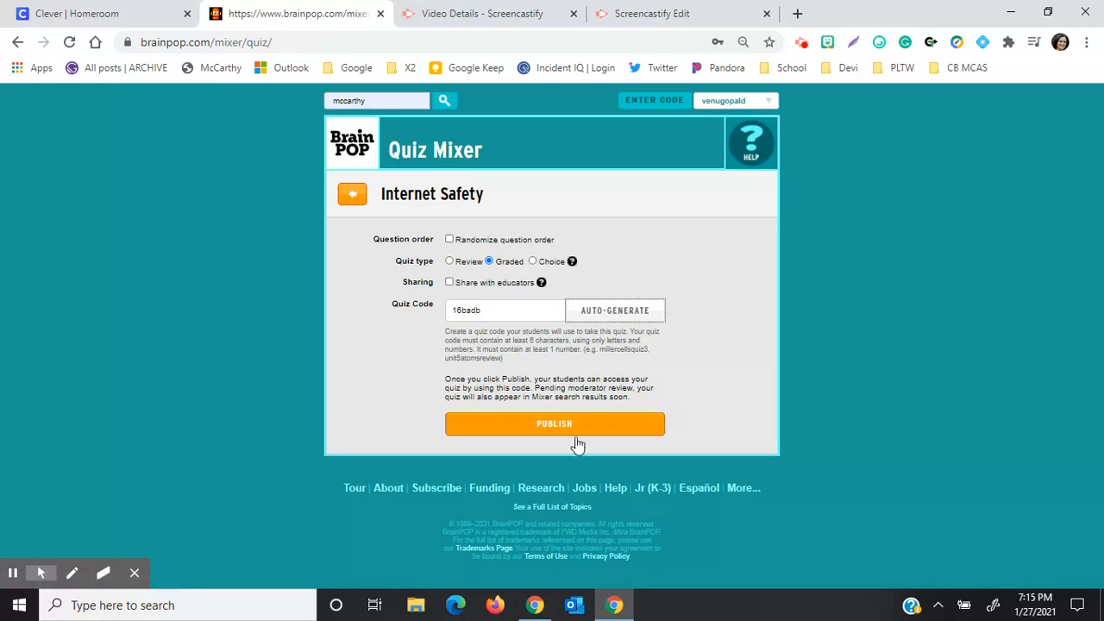
click(552, 430)
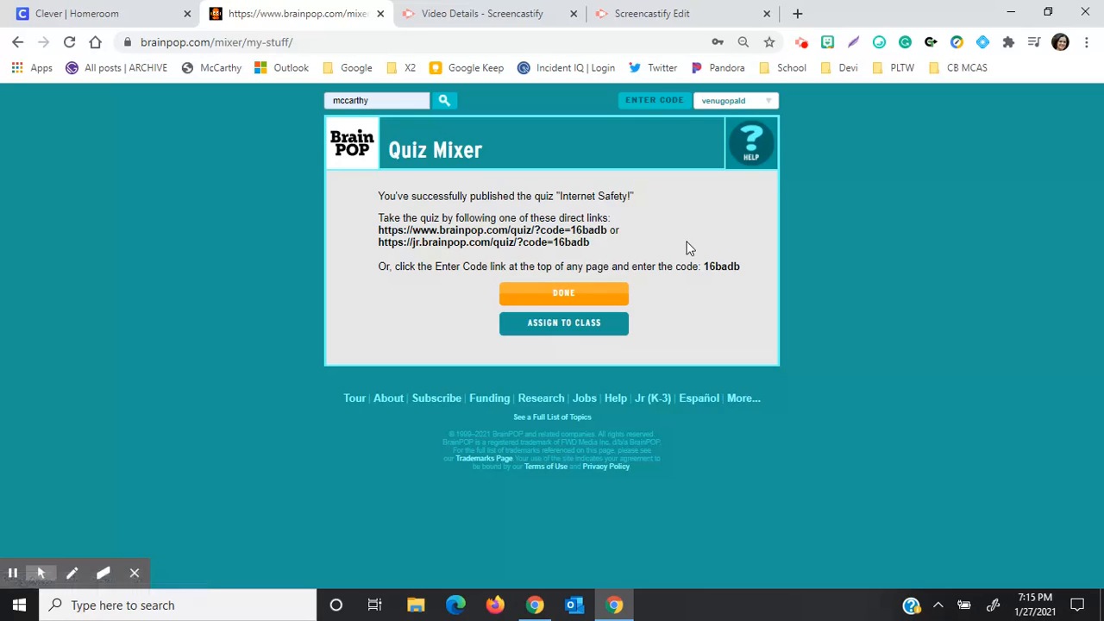
Step: Start assigning the published quiz with additional features and advance to the topic selection stage without choosing a class
click(570, 330)
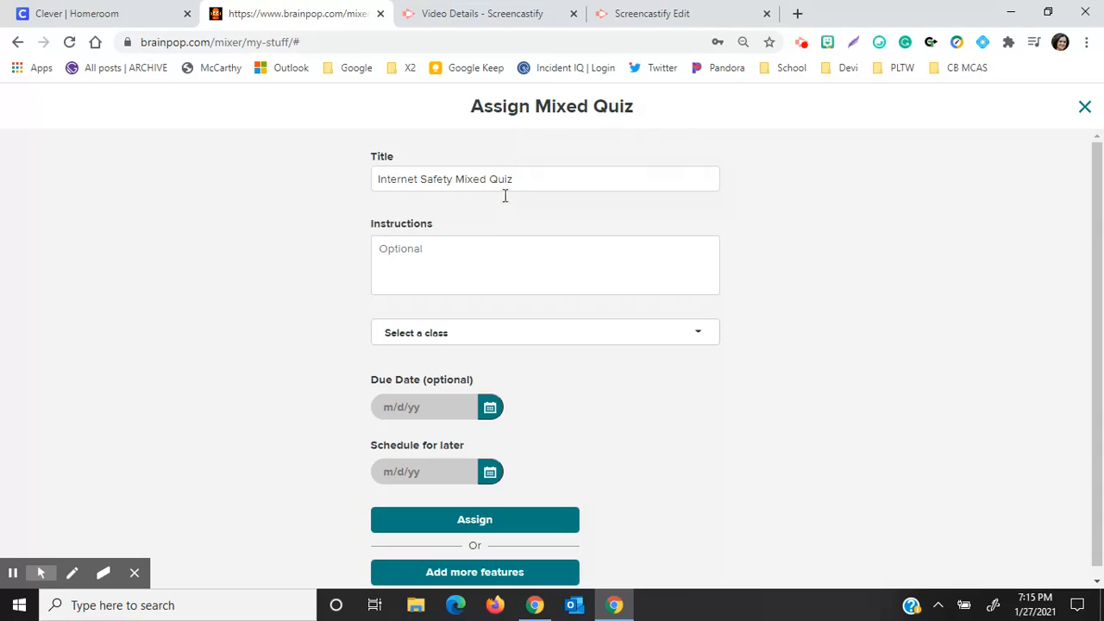
click(702, 338)
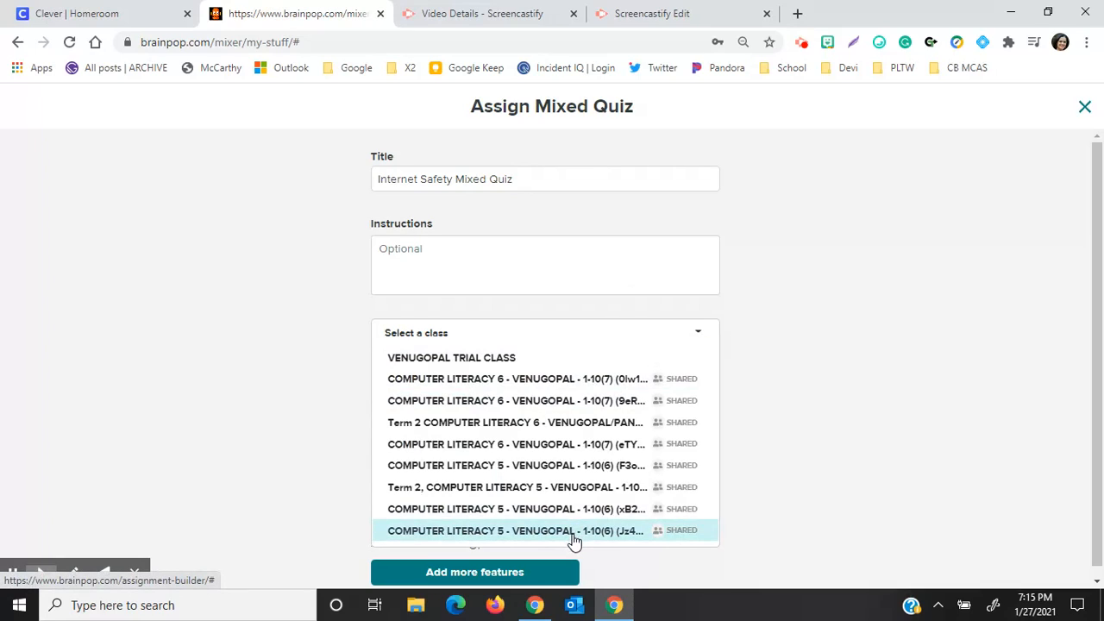
click(786, 364)
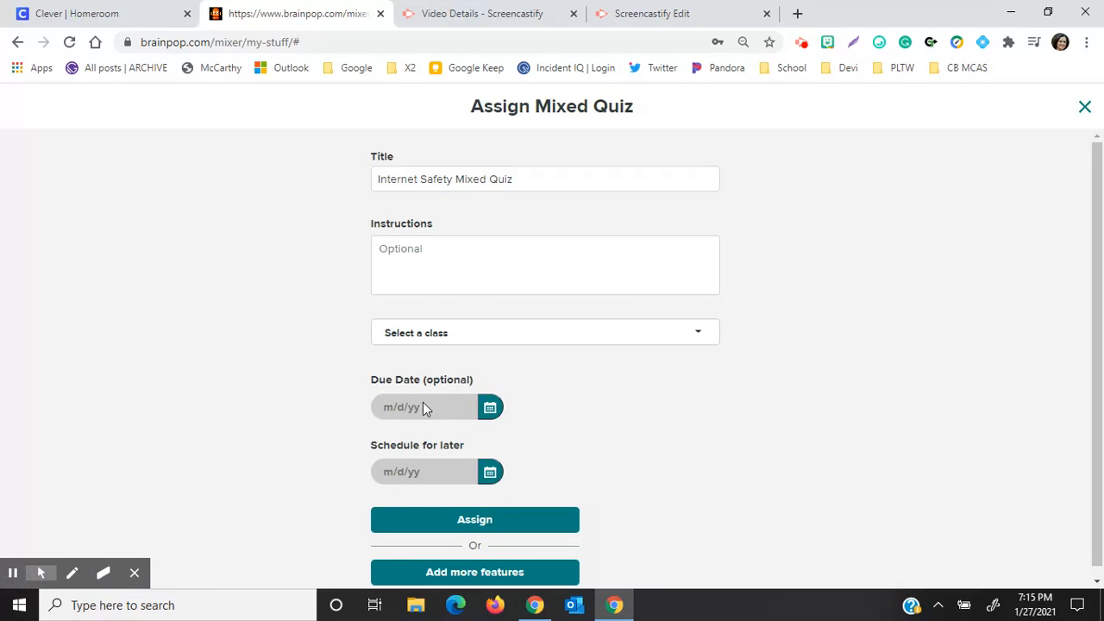
click(484, 573)
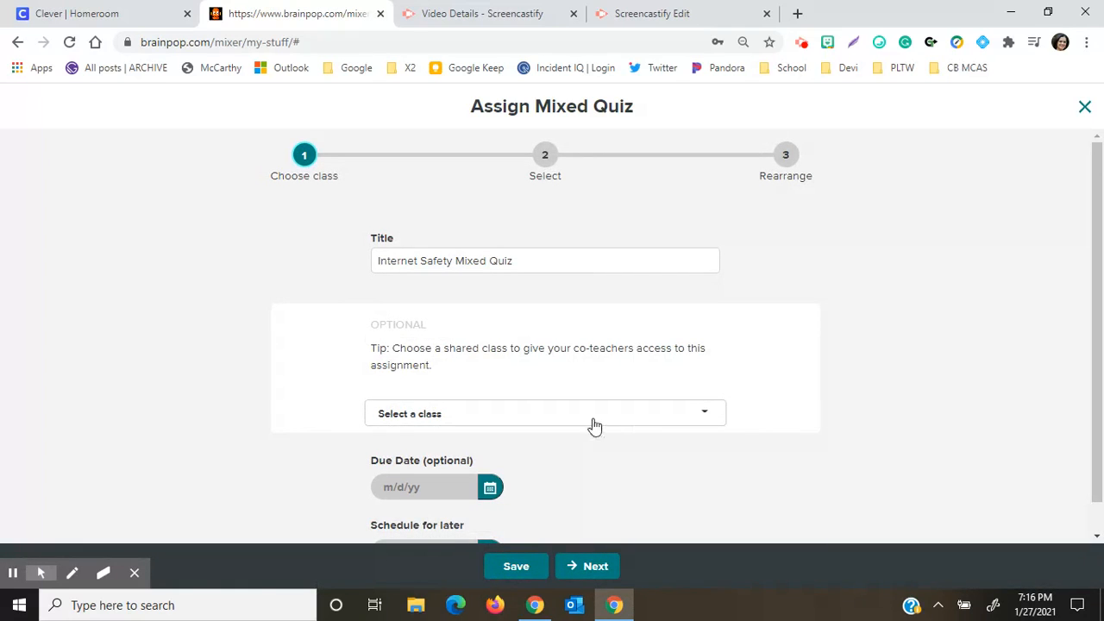
click(594, 570)
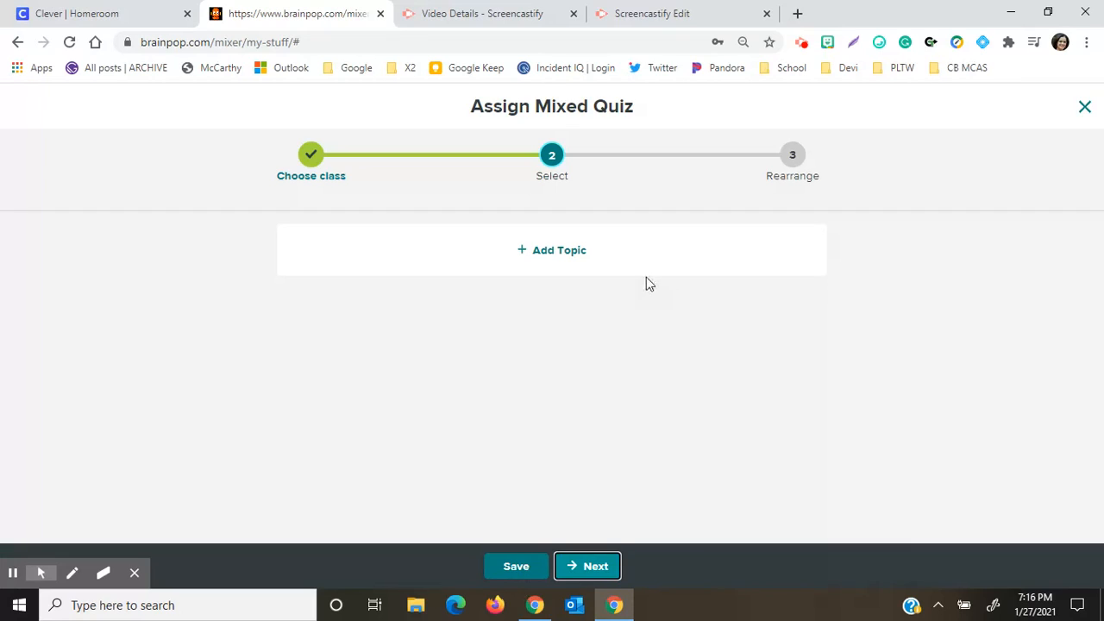
Step: Leave the quiz assignment without saving and examine the classes, assignments and projects on the teacher dashboard
click(1086, 110)
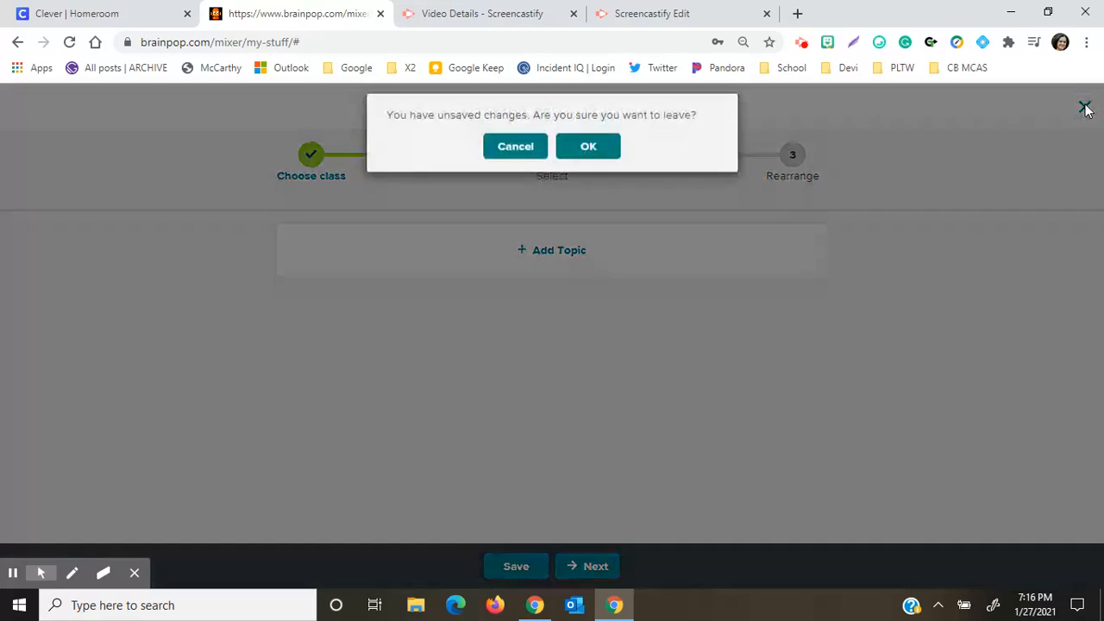
click(580, 159)
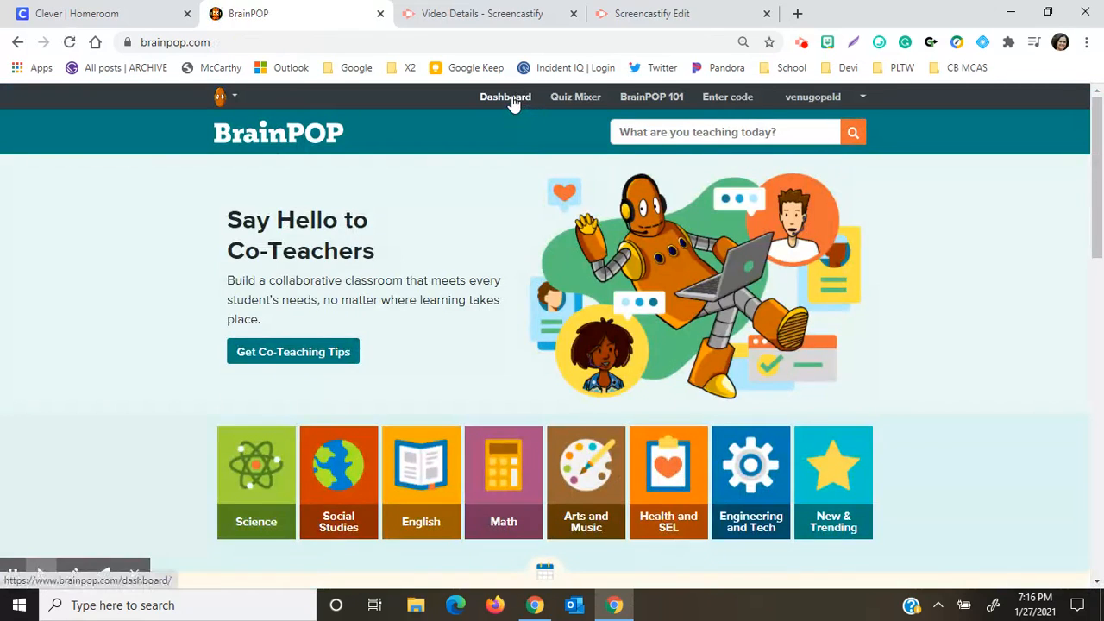
click(512, 96)
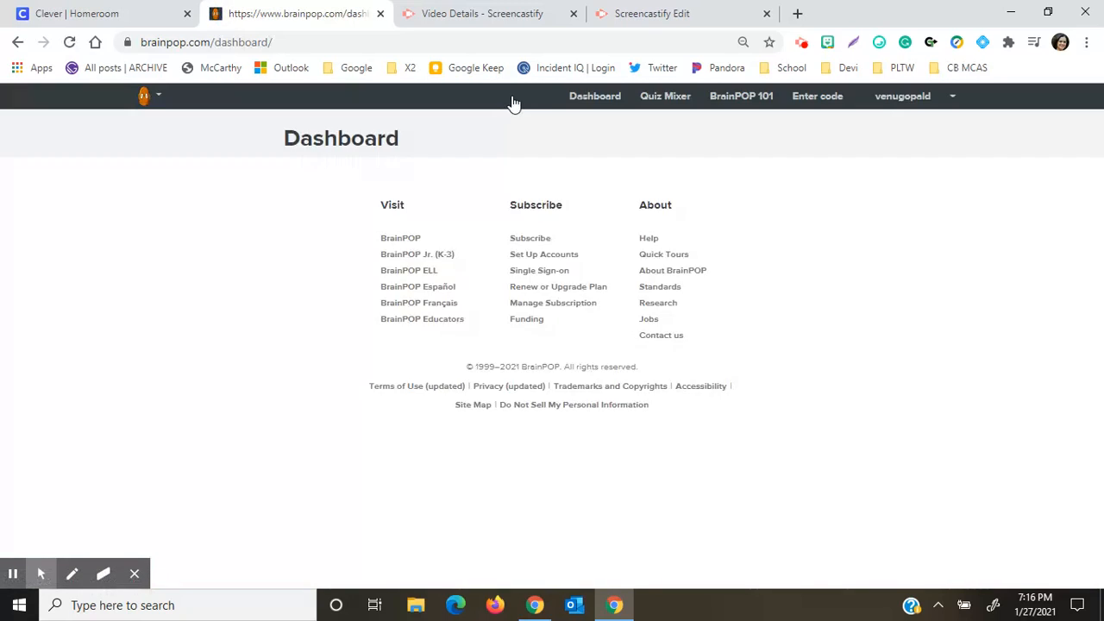
scroll(601, 275, down, 5)
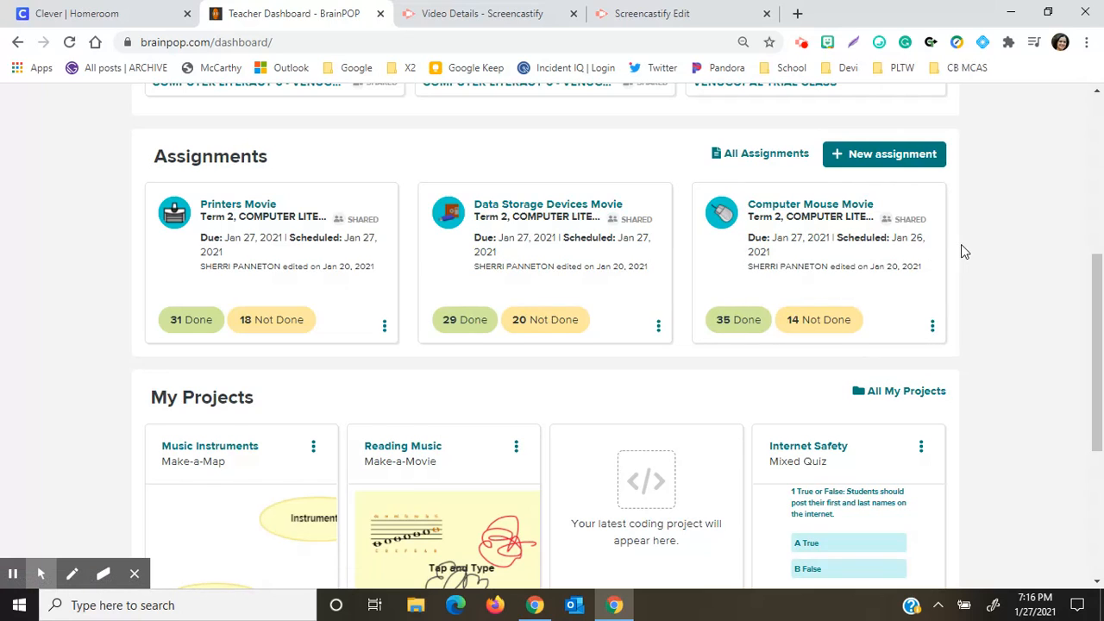
scroll(963, 250, up, 3)
scroll(964, 248, up, 2)
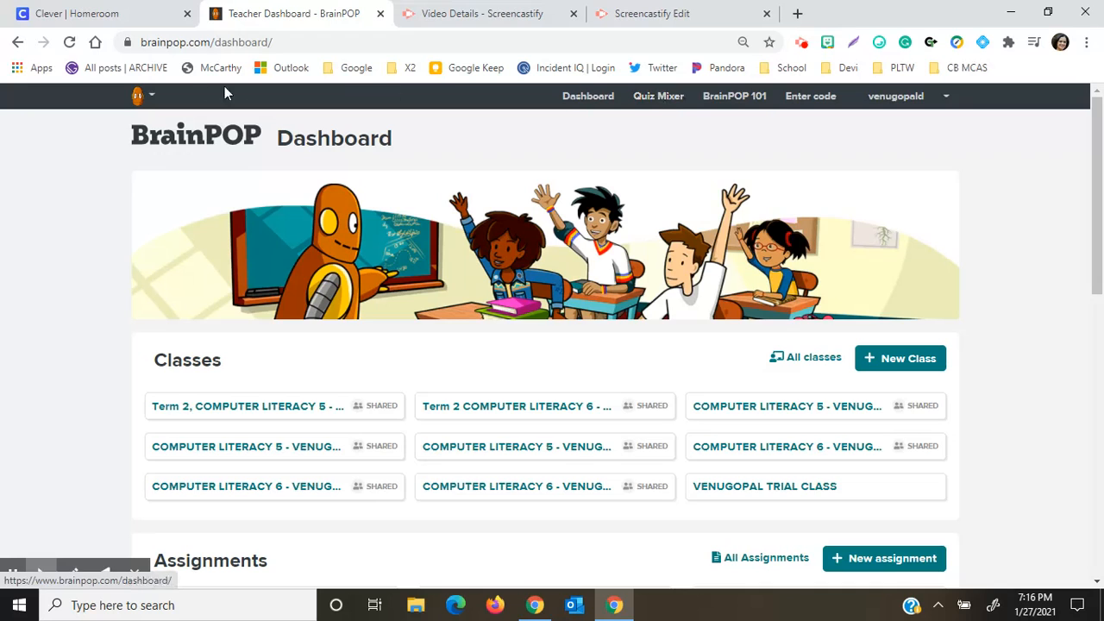
Step: Return to the BrainPOP home page, search for Cyberbullying and open the Cyberbullying topic page
click(145, 97)
click(152, 134)
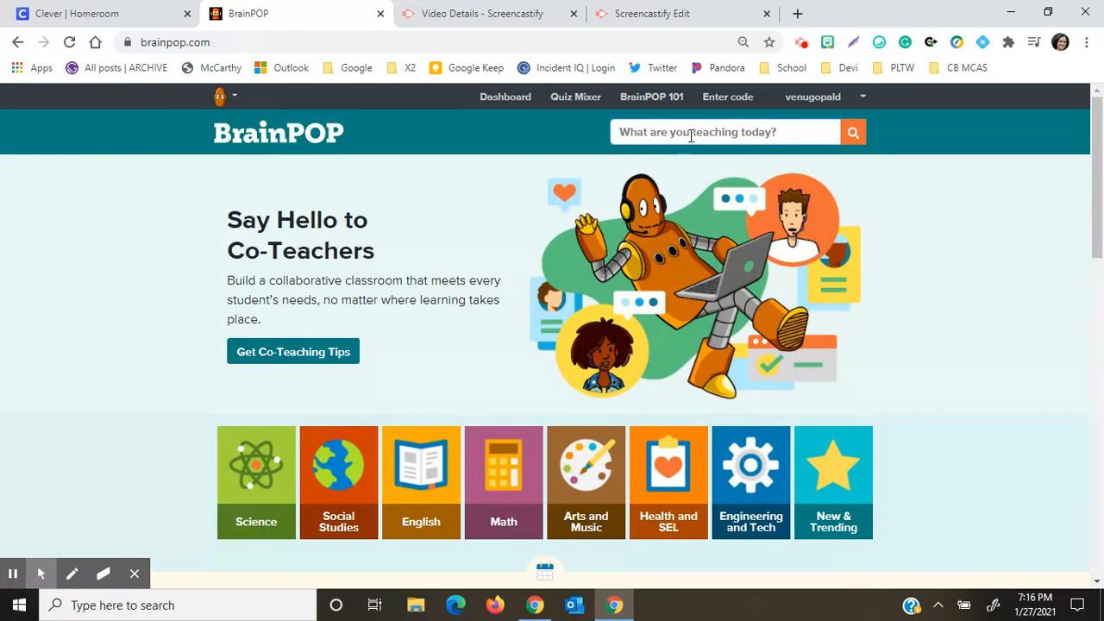
text(cyber)
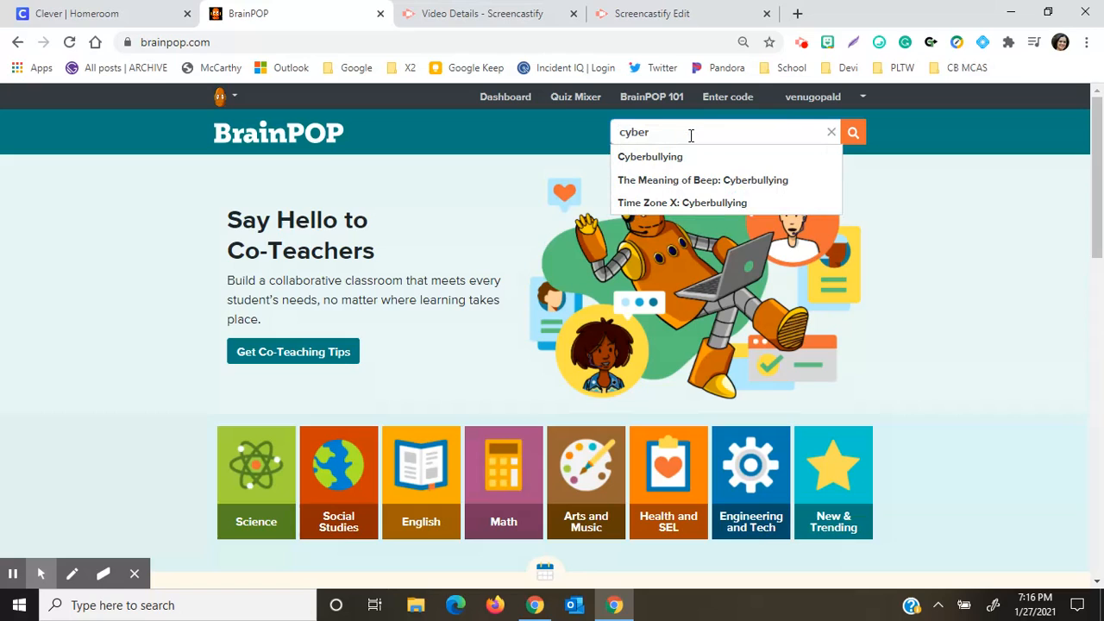
click(699, 159)
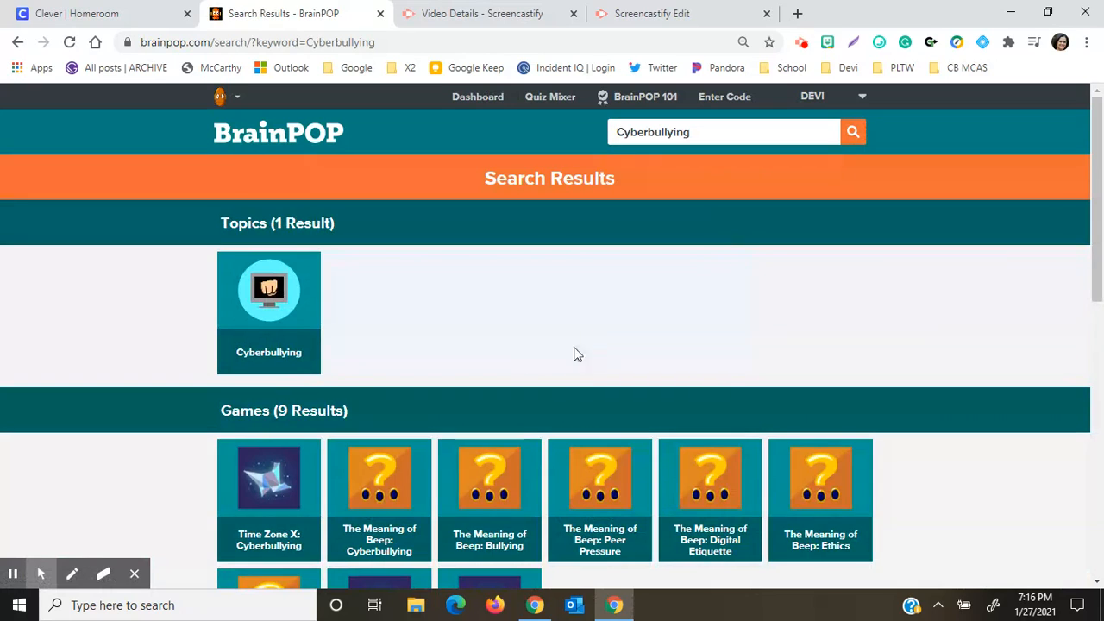
click(283, 284)
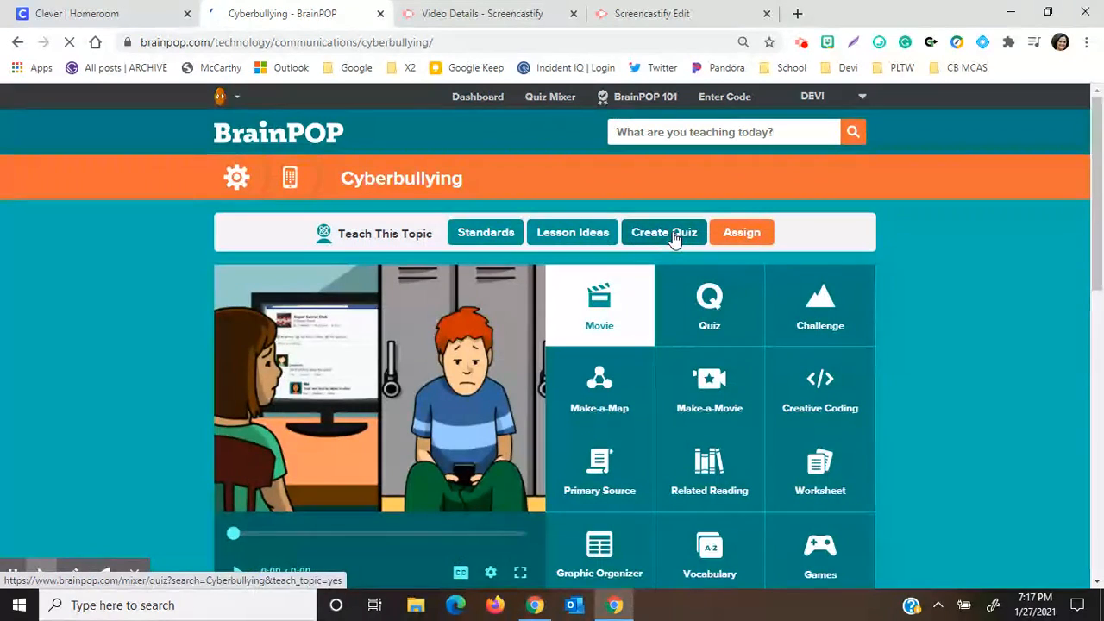
Step: Start creating a quiz from the Cyberbullying topic and show the form for writing a new question
click(674, 238)
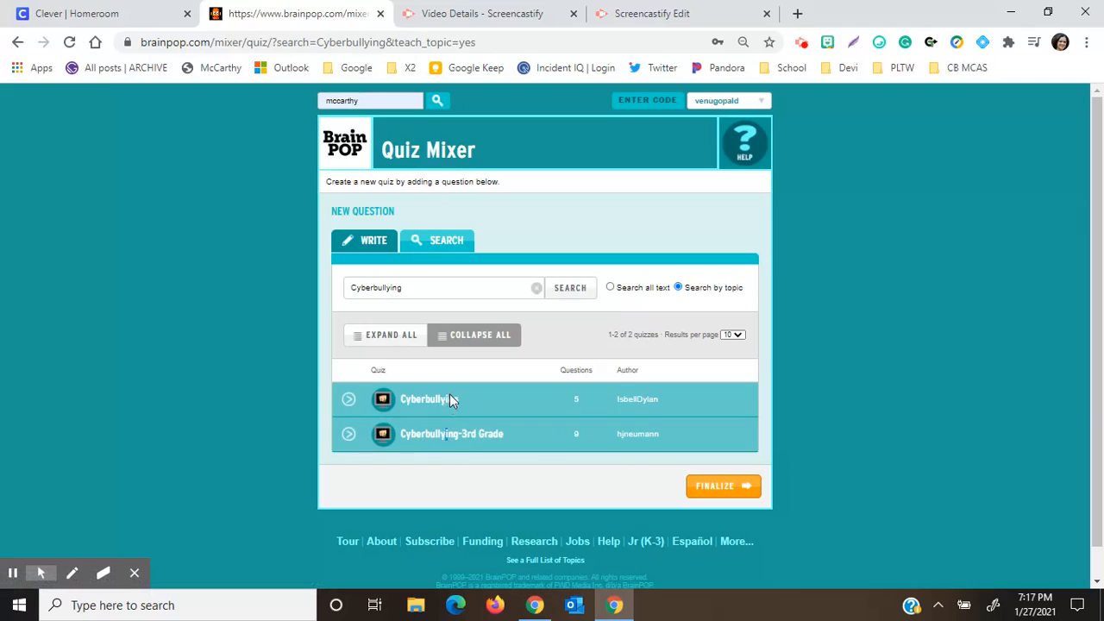
click(359, 243)
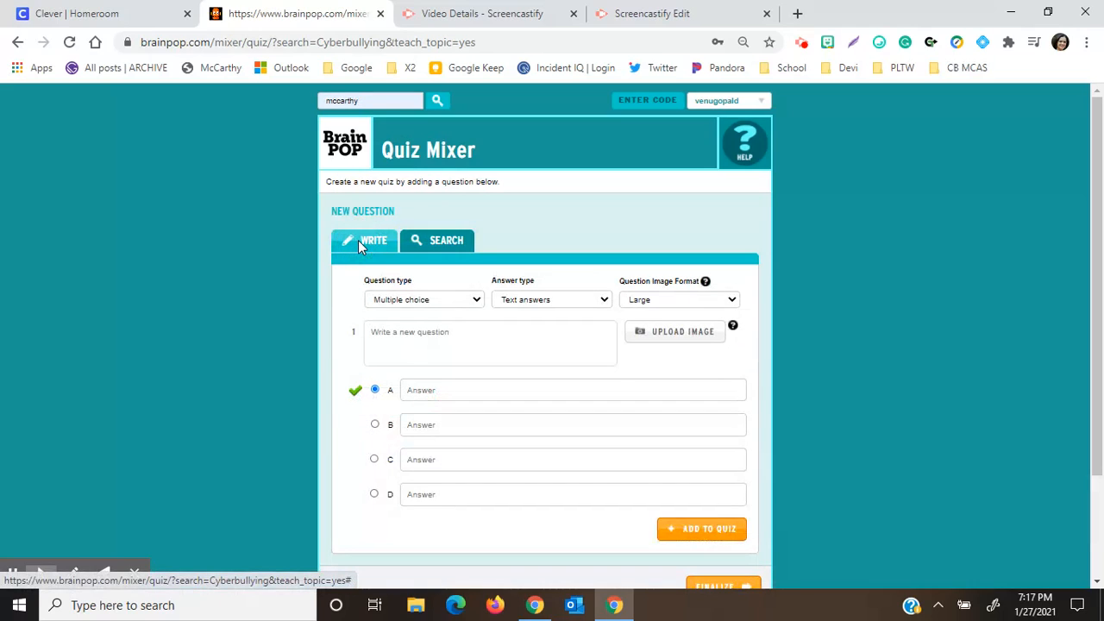